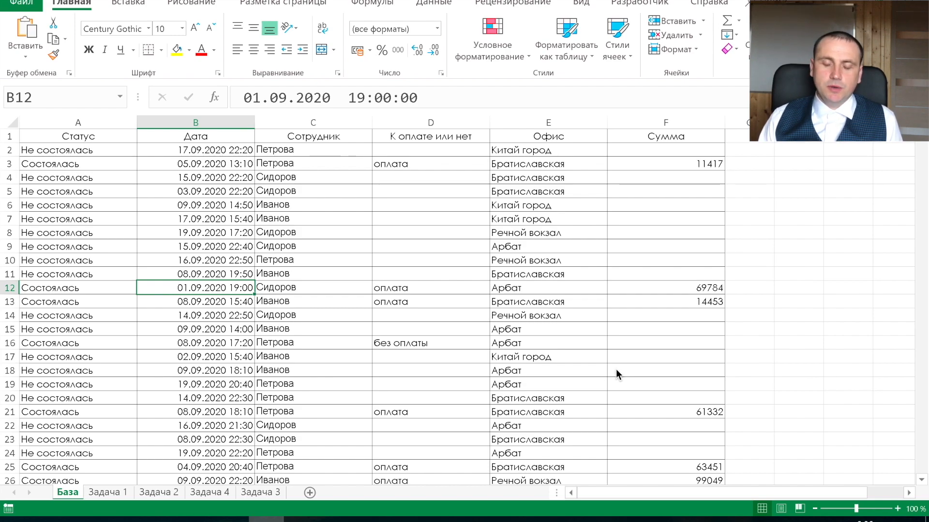
Review the assignments on the Задача 1 sheet and compare them with the source data on the База sheet
left_click(99, 492)
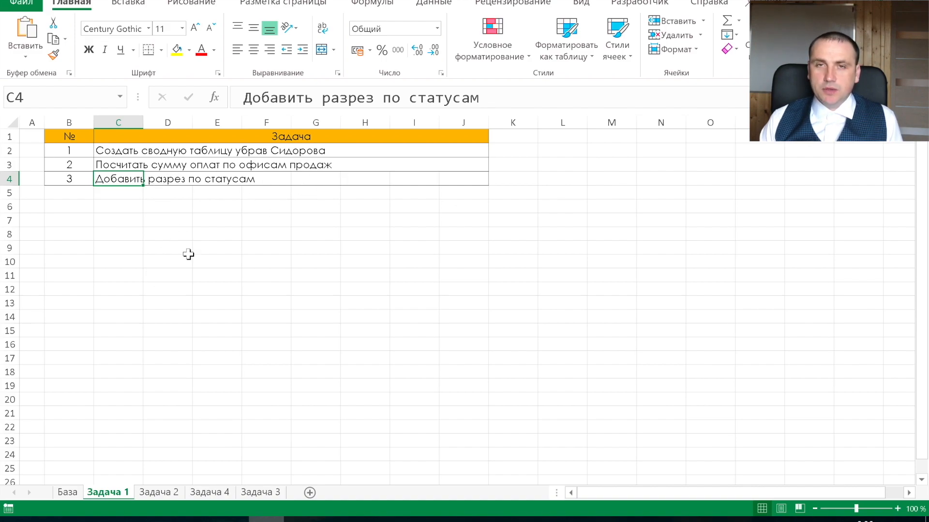
left_click(68, 492)
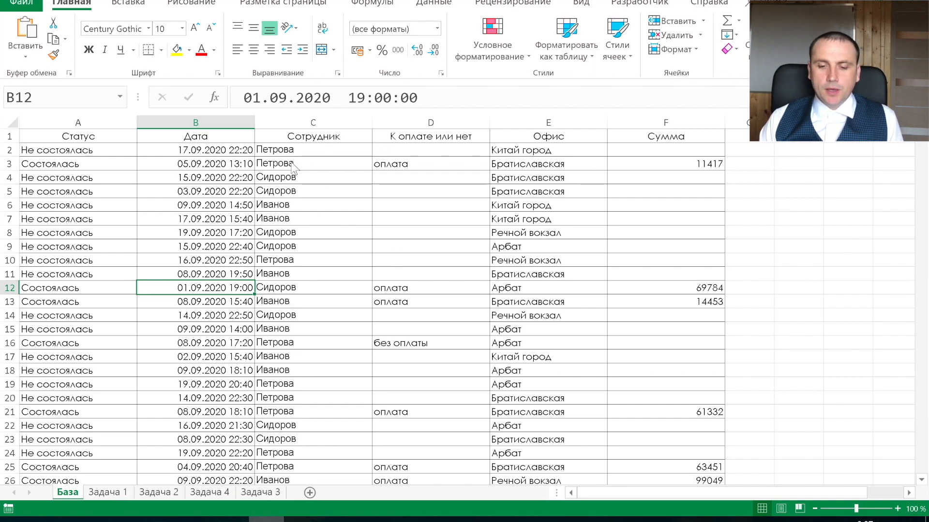
left_click(692, 162)
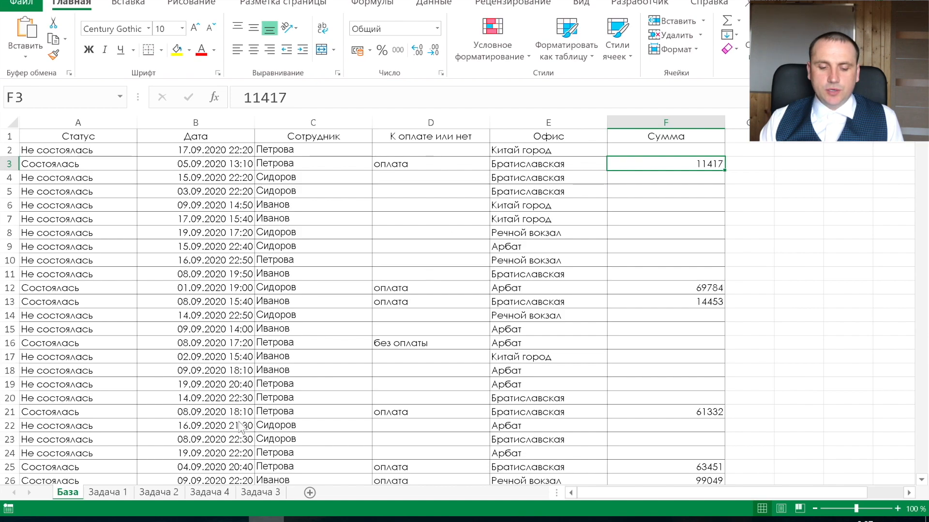
left_click(109, 494)
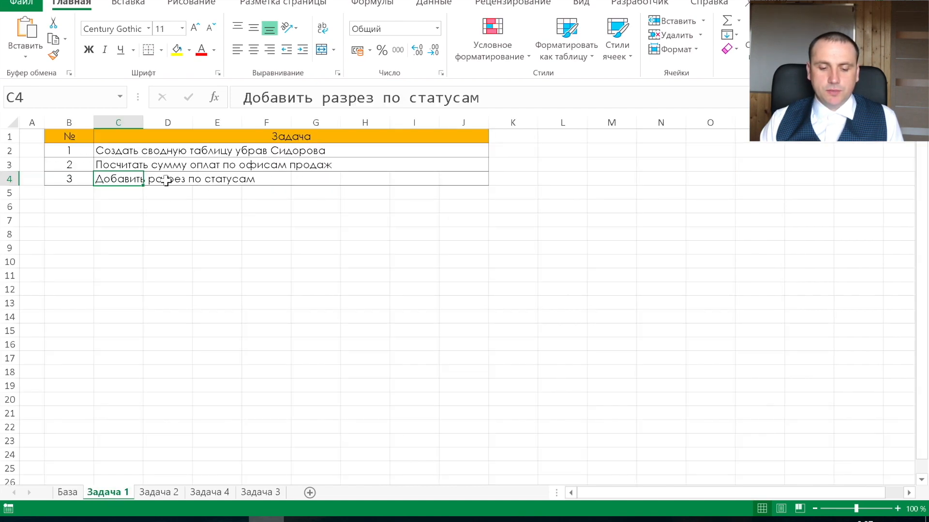
left_click(66, 494)
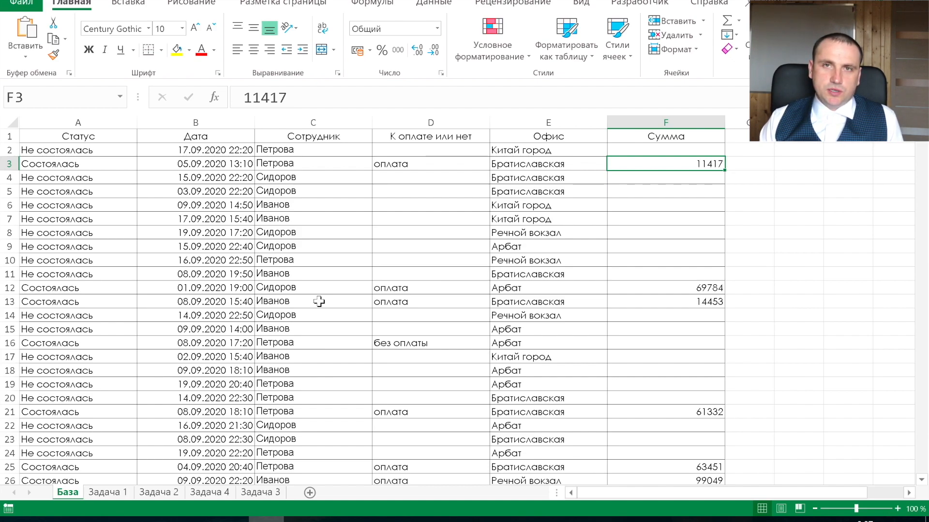
Name the entire data range on the База sheet "база"
left_click(104, 201)
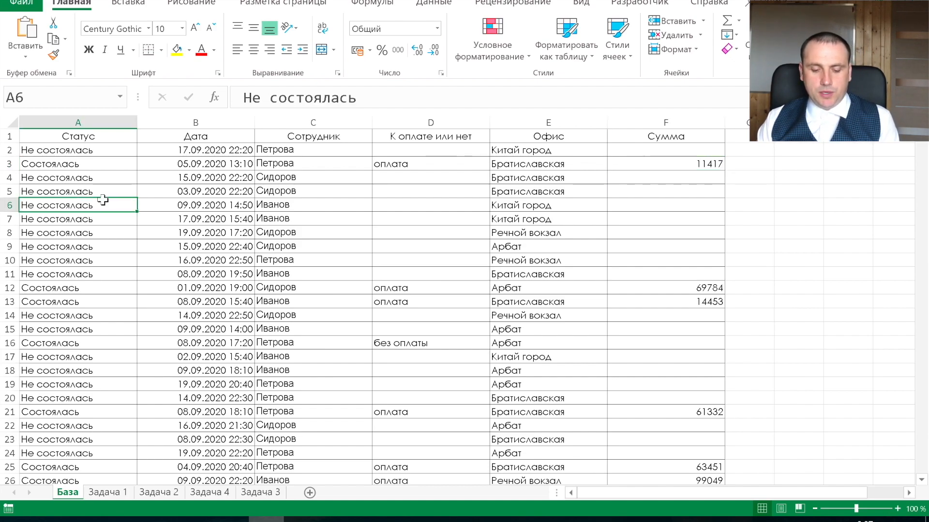
key("ctrl+a")
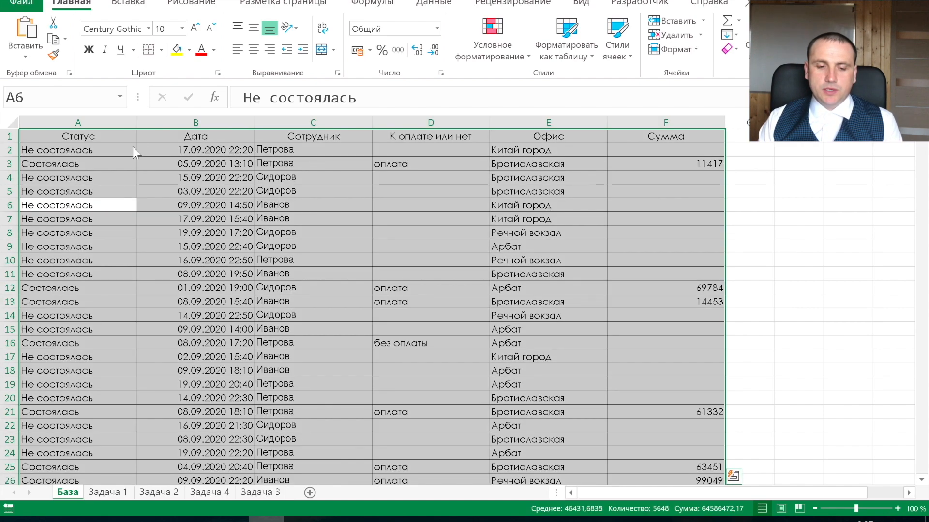
left_click(76, 94)
type("база")
key("Return")
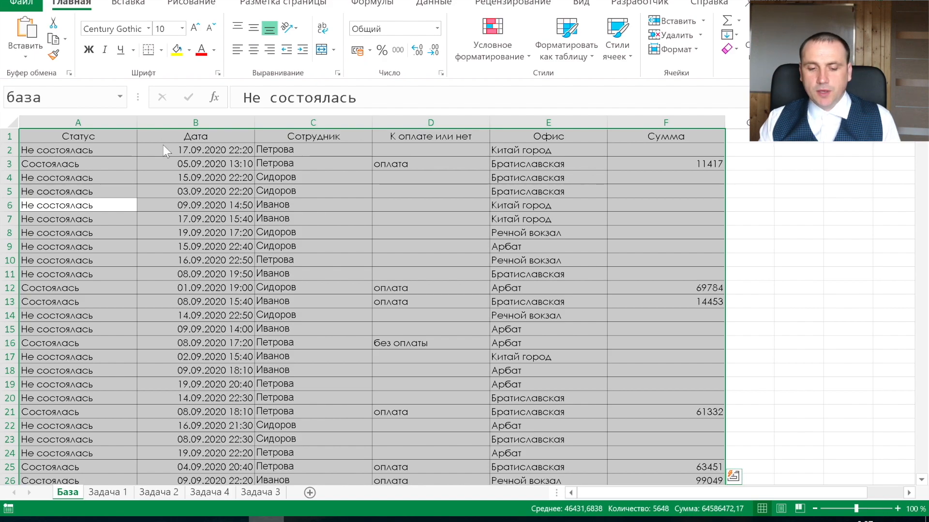
left_click(179, 255)
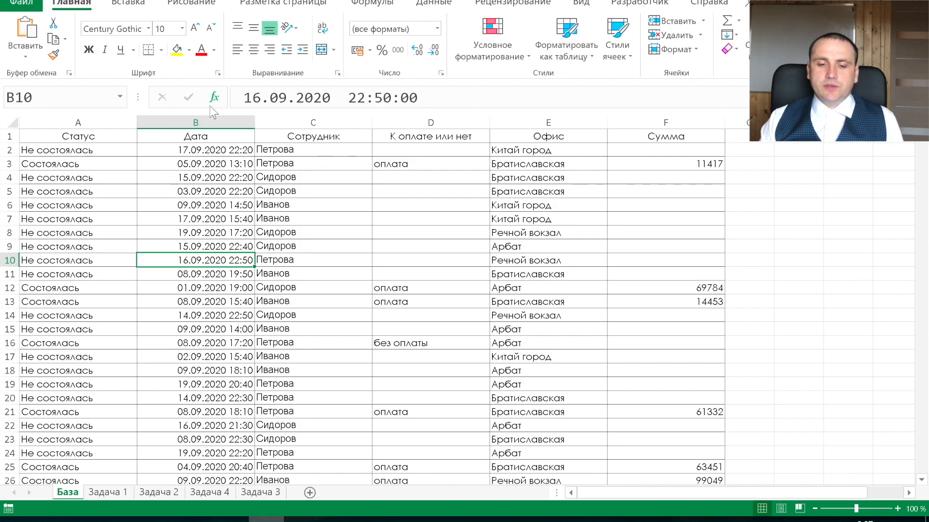
left_click(325, 120)
left_click_drag(325, 120, 375, 121)
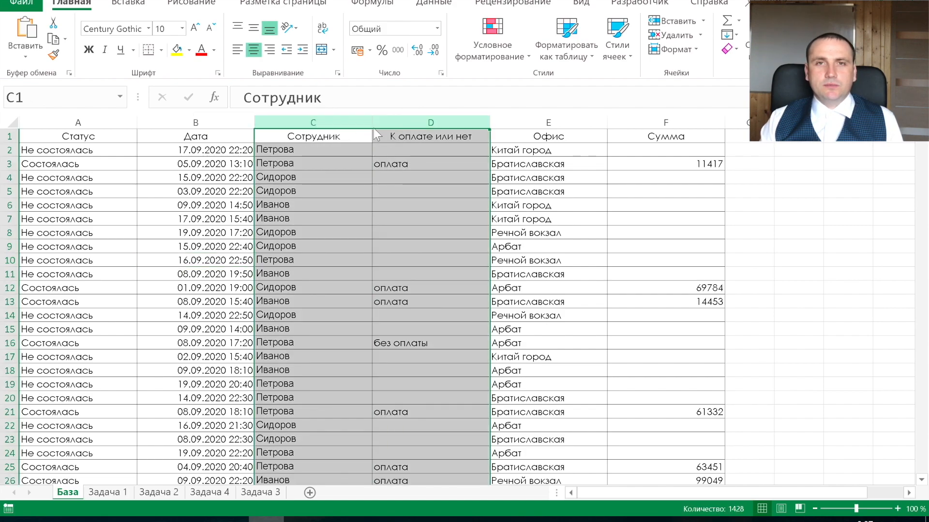
left_click(345, 164)
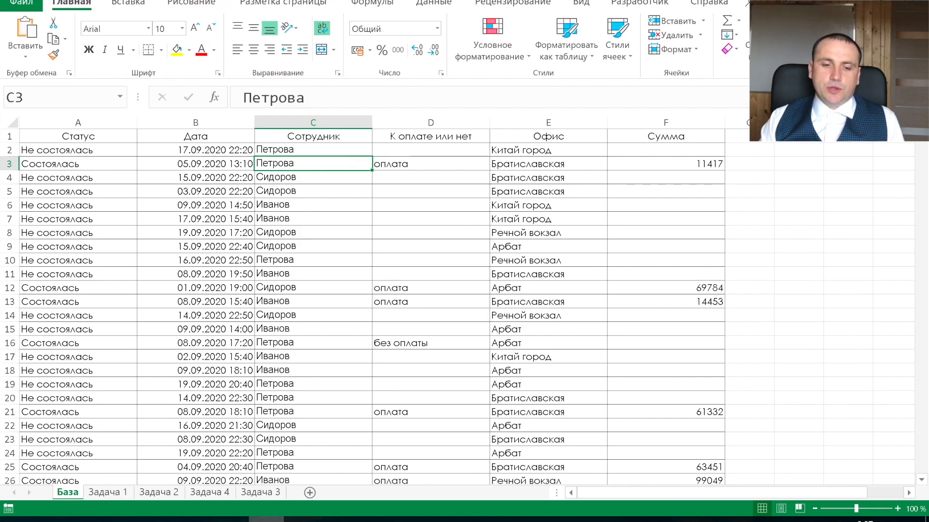
left_click(128, 3)
left_click(27, 37)
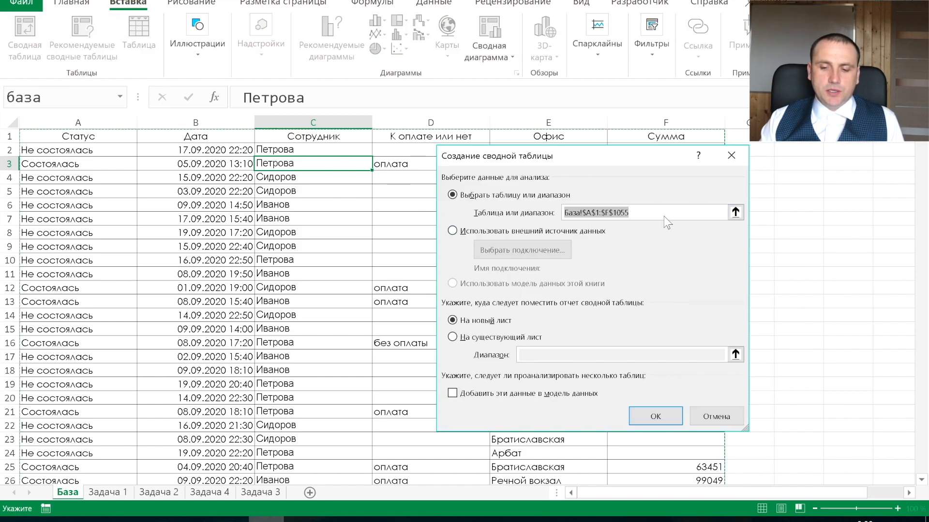
left_click(478, 338)
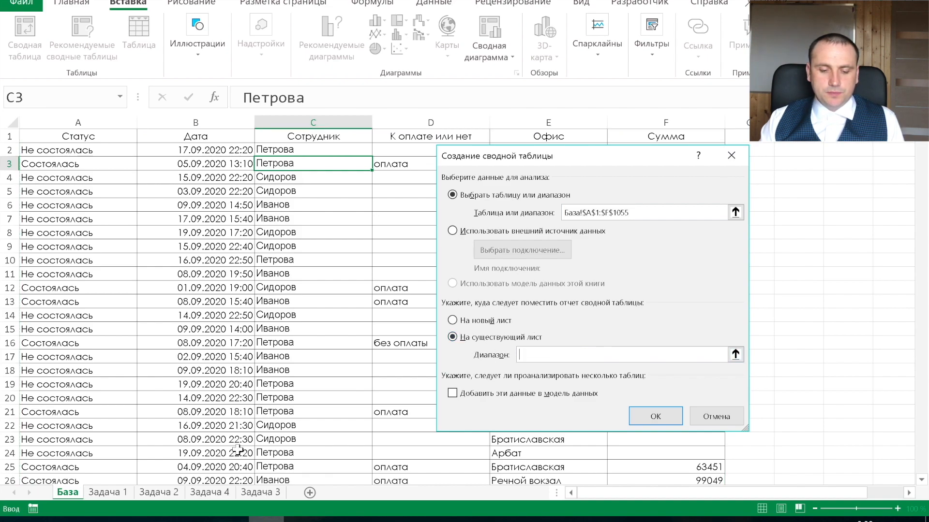
left_click(107, 492)
left_click(88, 224)
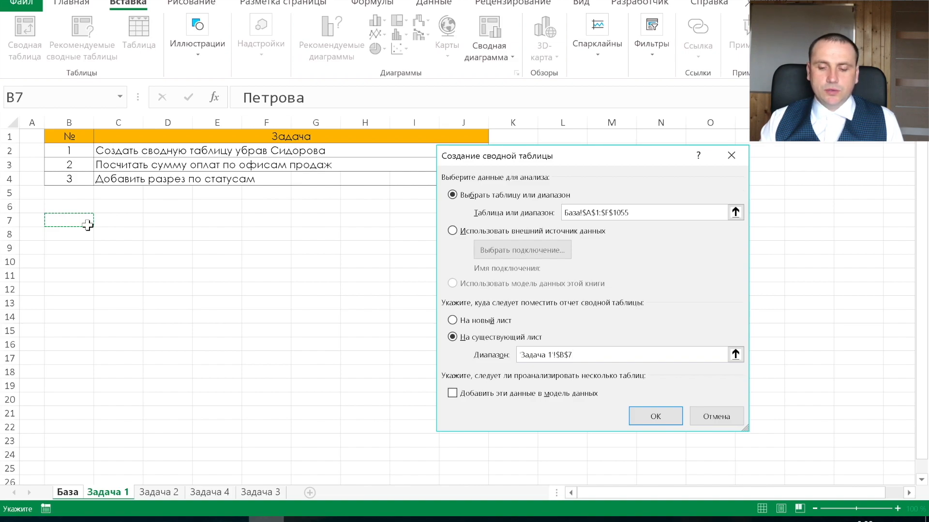
left_click(723, 421)
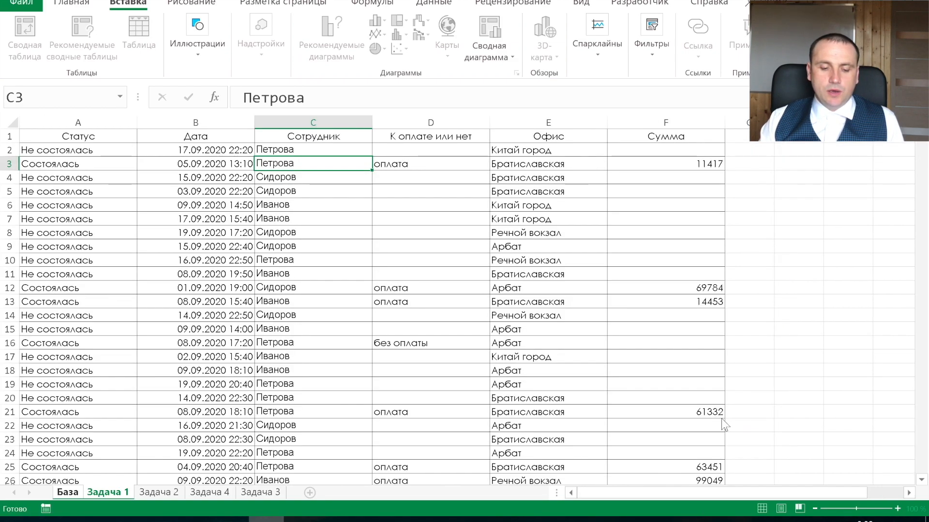
Create a pivot table at cell B8 of the Задача 1 sheet, using the named range "база" as its source
left_click(108, 493)
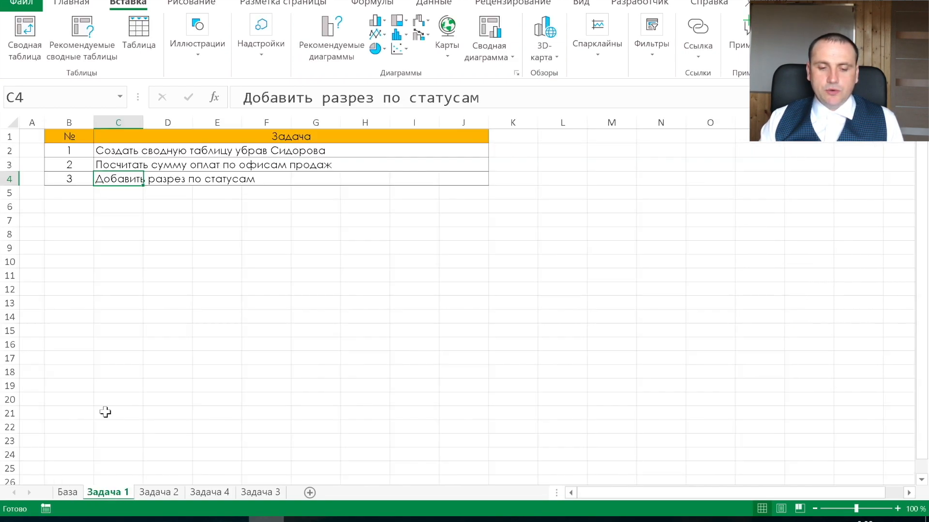
left_click(73, 235)
left_click(24, 36)
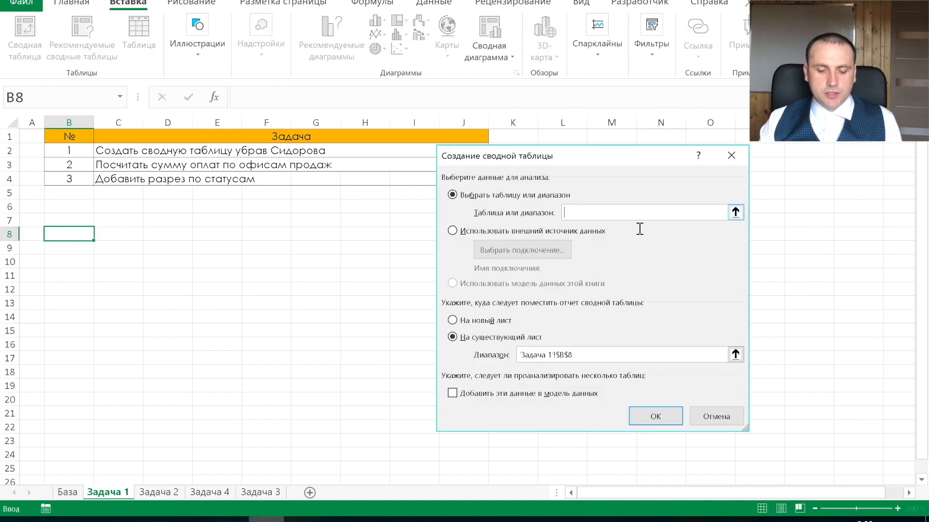
key("F3")
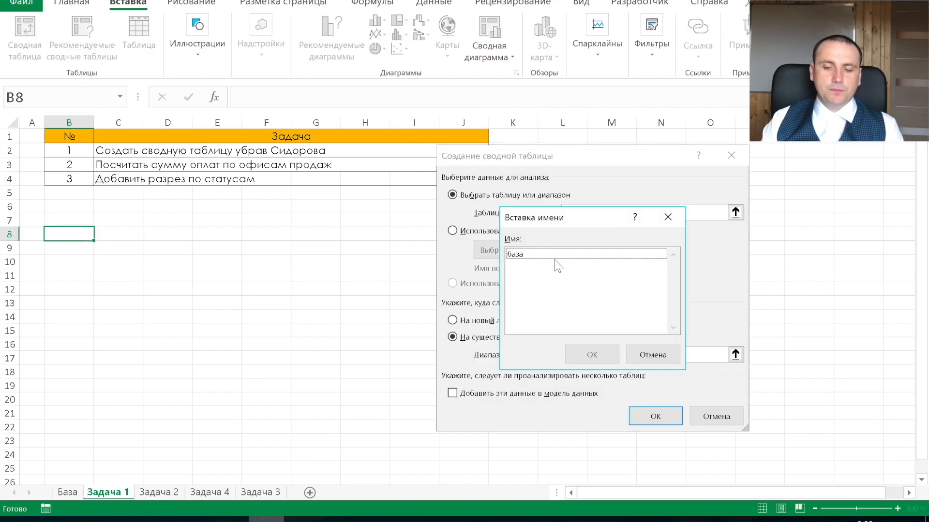
left_click(555, 257)
double_click(555, 256)
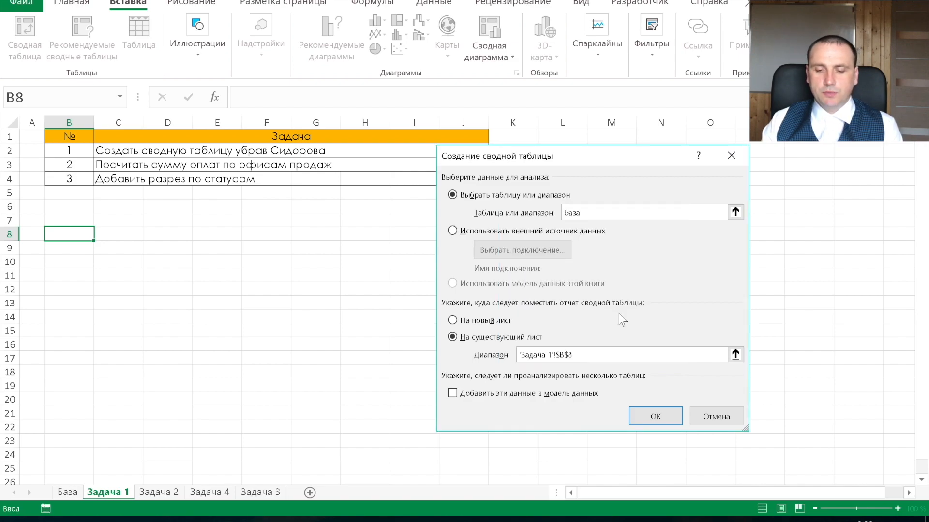
left_click_drag(579, 356, 519, 355)
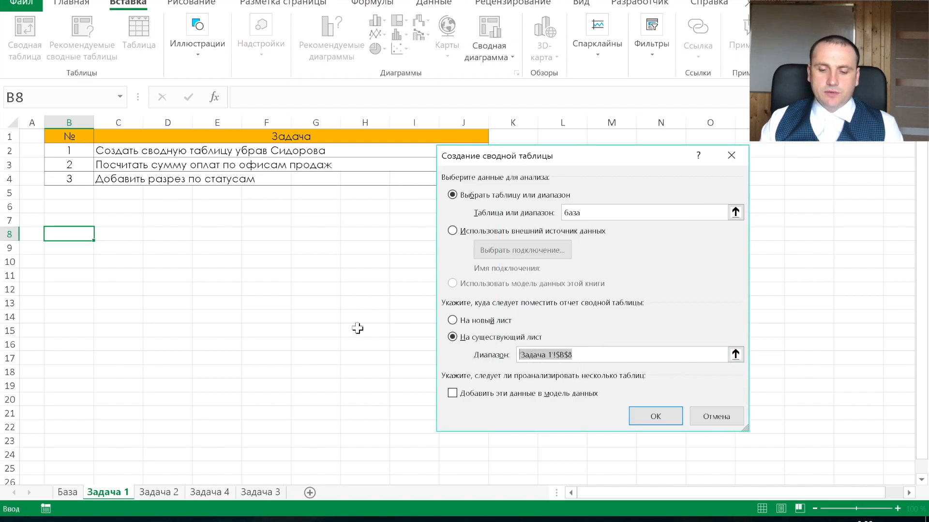
left_click(79, 237)
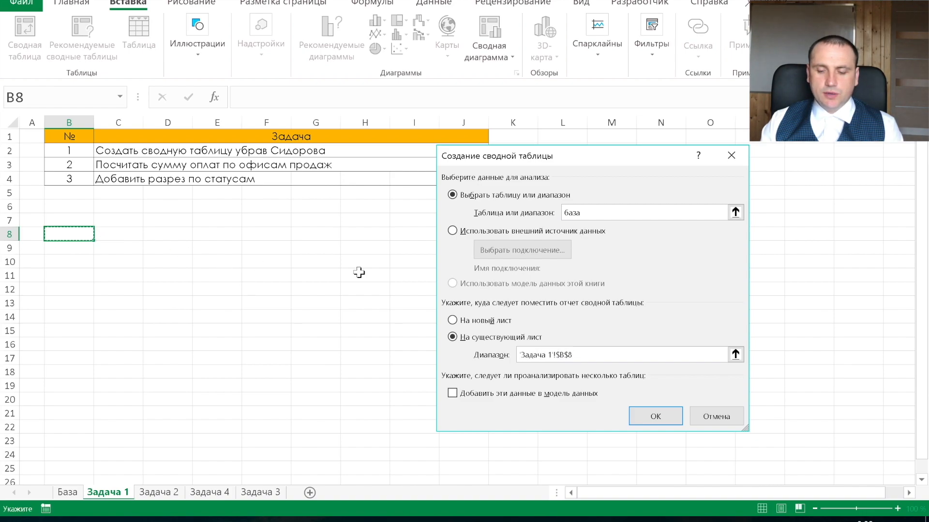
left_click(666, 419)
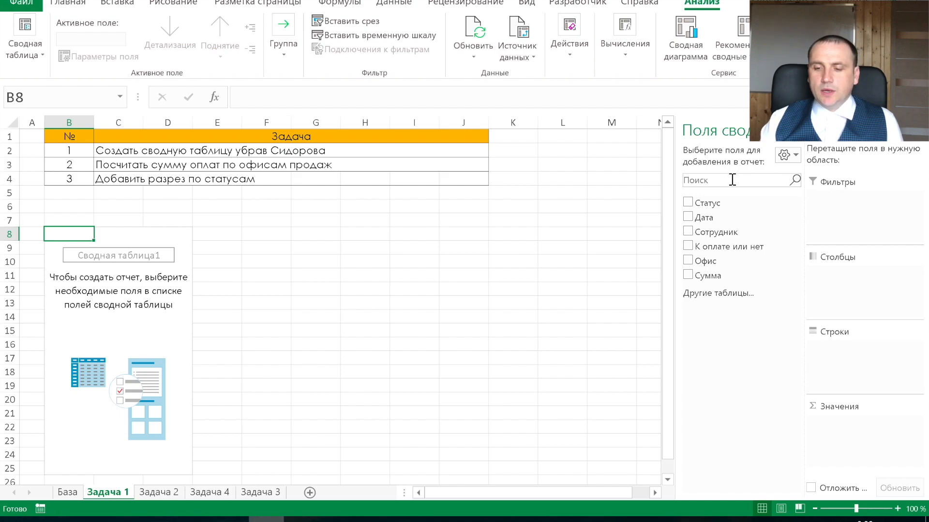
Stack the pivot field list above its areas and add the Сотрудник field as a report filter
left_click(789, 159)
left_click(785, 177)
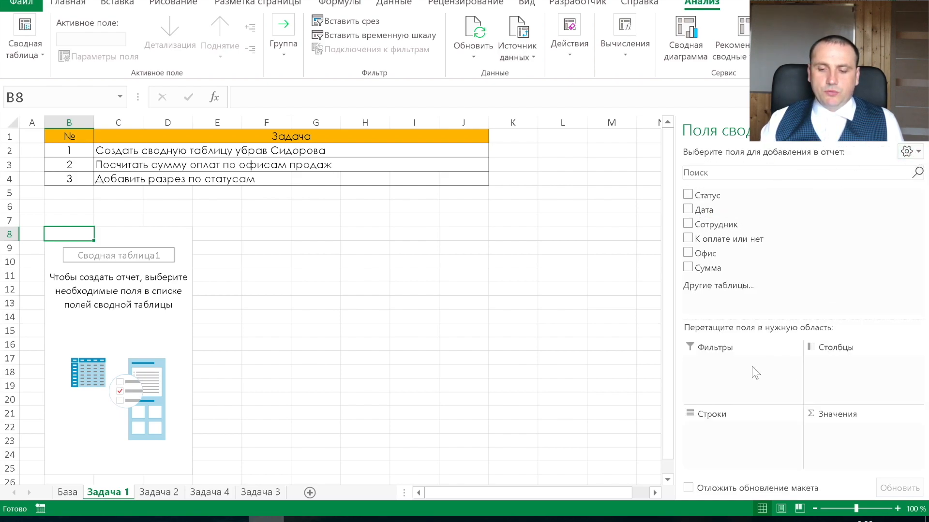
left_click_drag(766, 240, 704, 361)
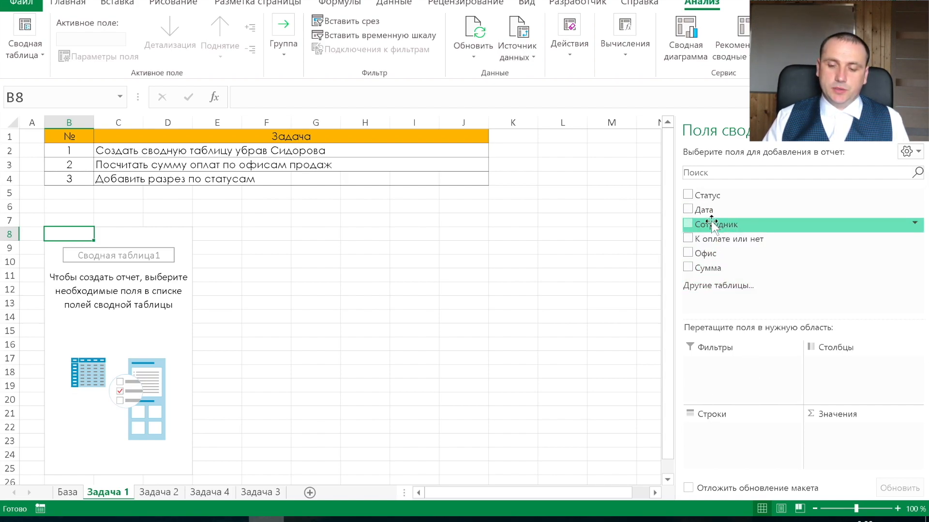
left_click_drag(711, 224, 484, 366)
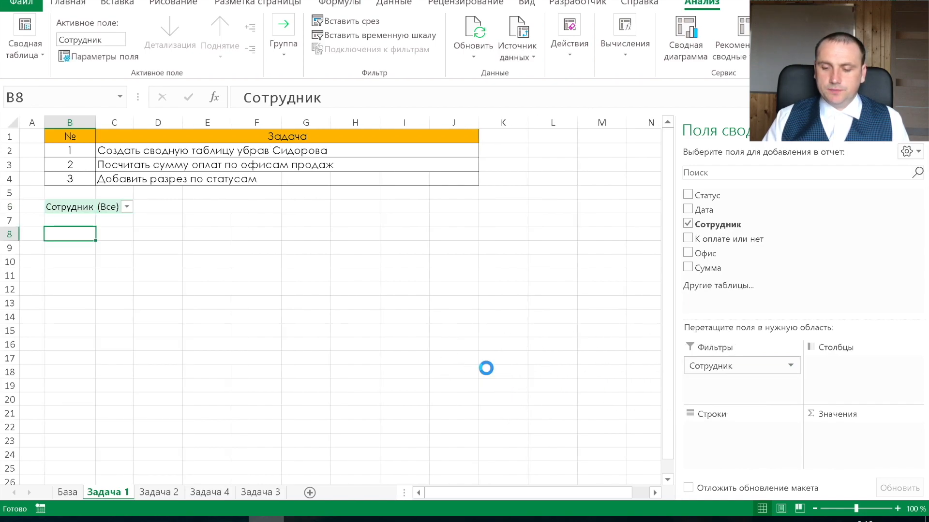
right_click(700, 224)
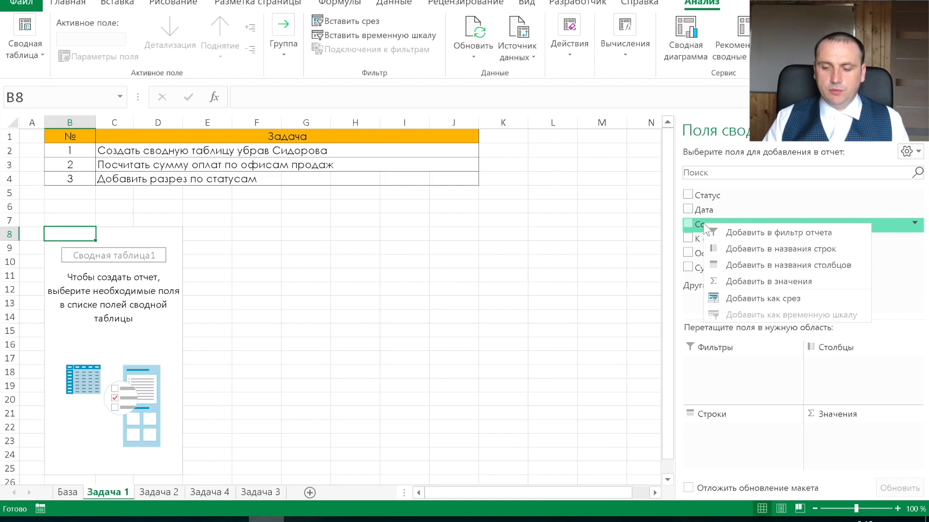
left_click(776, 234)
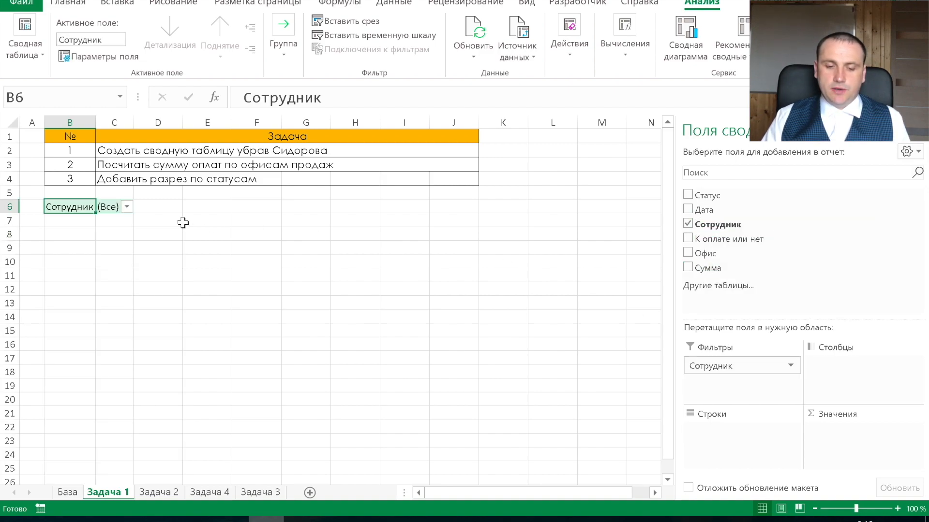
Allow multiple items in the Сотрудник filter and exclude the employee named in the first task
left_click(126, 204)
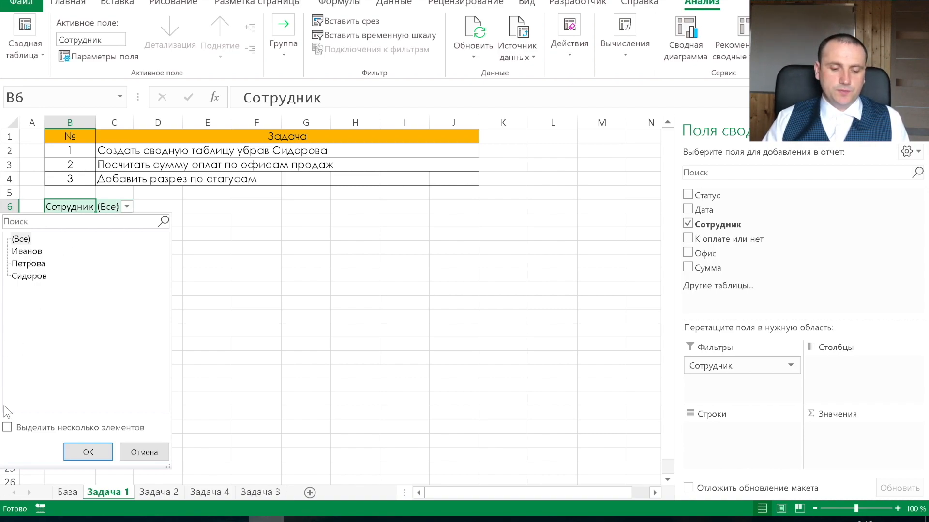
left_click(9, 427)
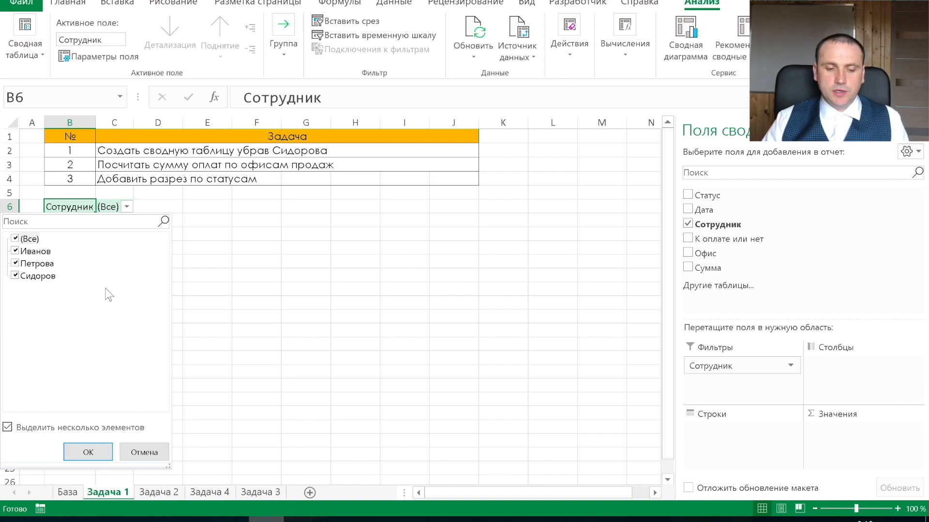
left_click(15, 276)
left_click(87, 451)
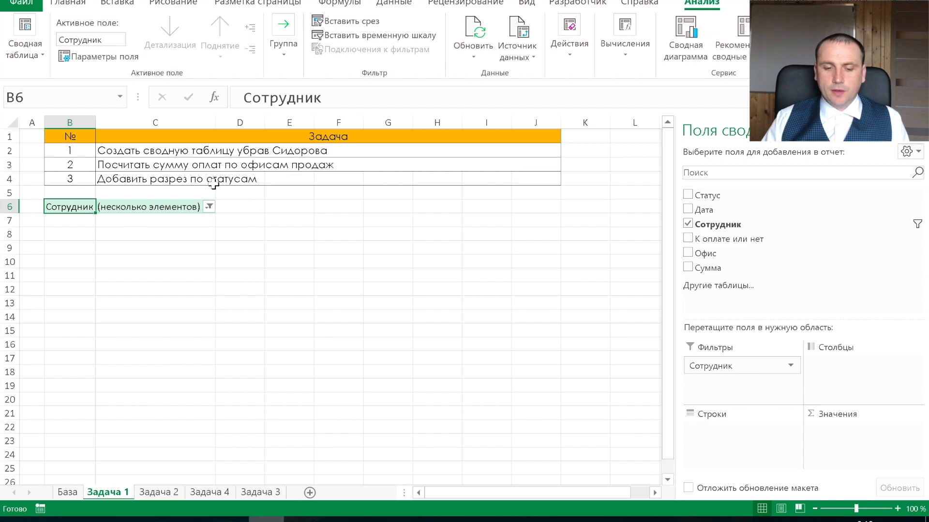
Add the Офис field to the pivot table's row labels and the Сумма field to its values
left_click(166, 165)
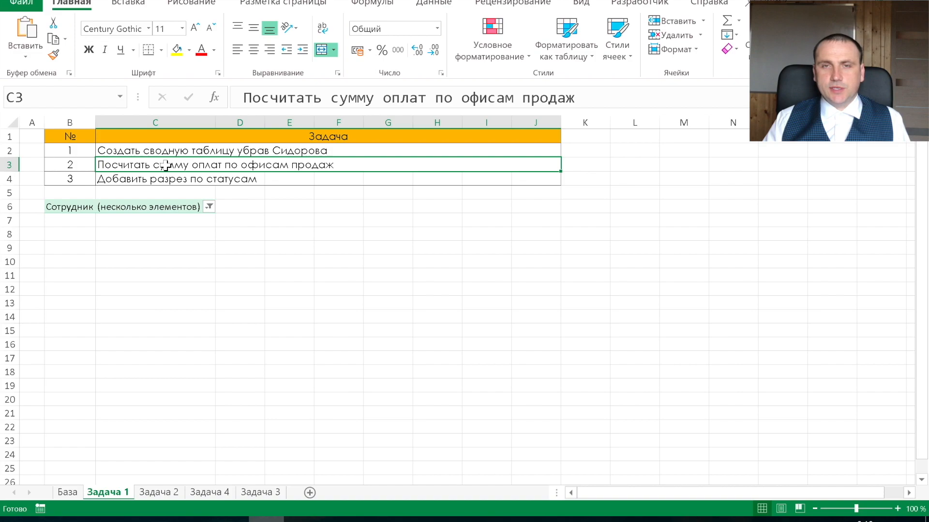
left_click(54, 206)
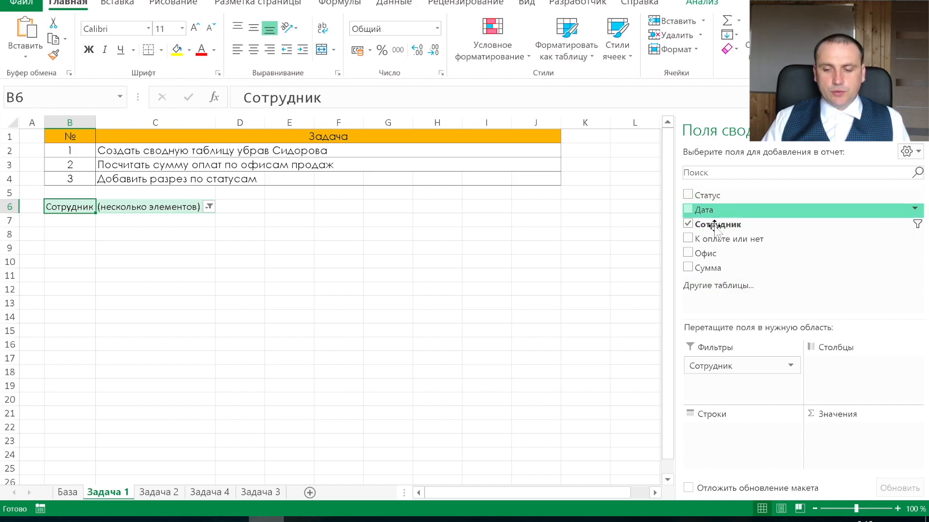
right_click(723, 252)
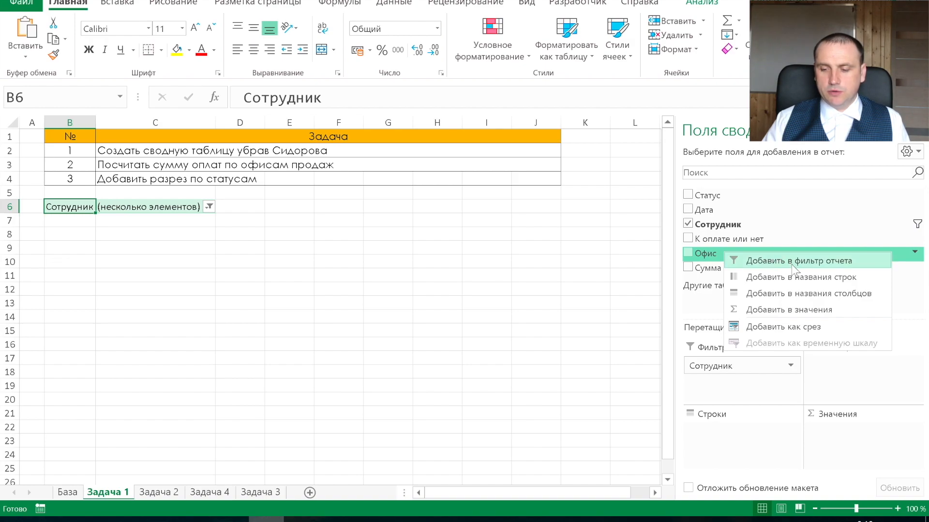
left_click(793, 276)
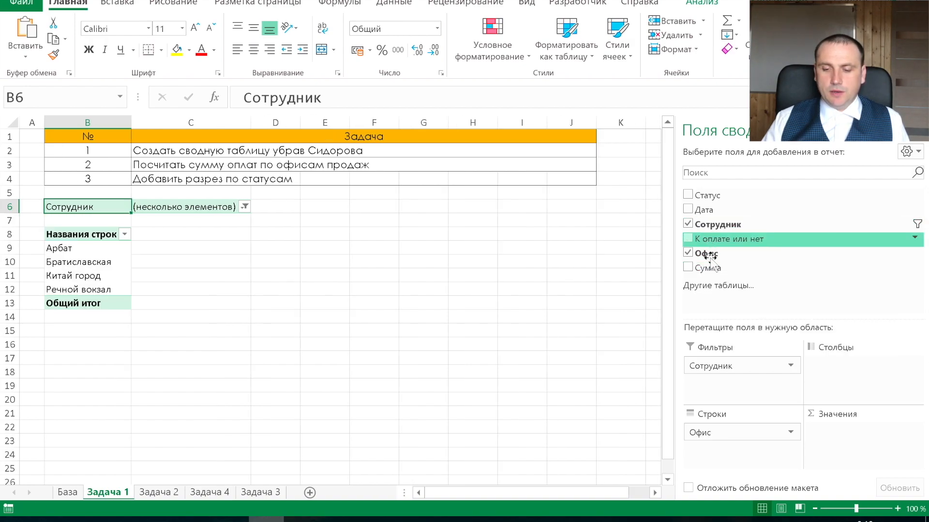
left_click(689, 269)
left_click_drag(724, 451, 829, 453)
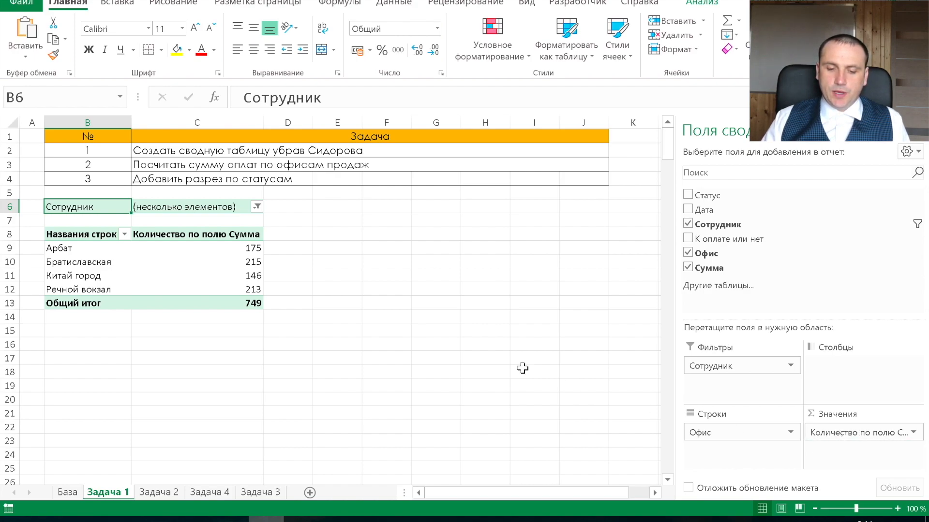
Summarize the pivot table's Сумма values by sum instead of count
left_click(164, 238)
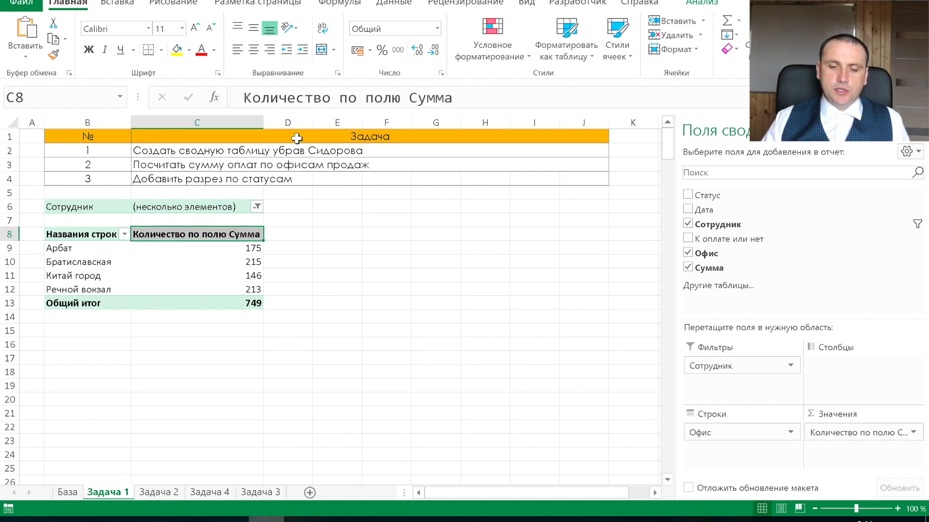
left_click(211, 240)
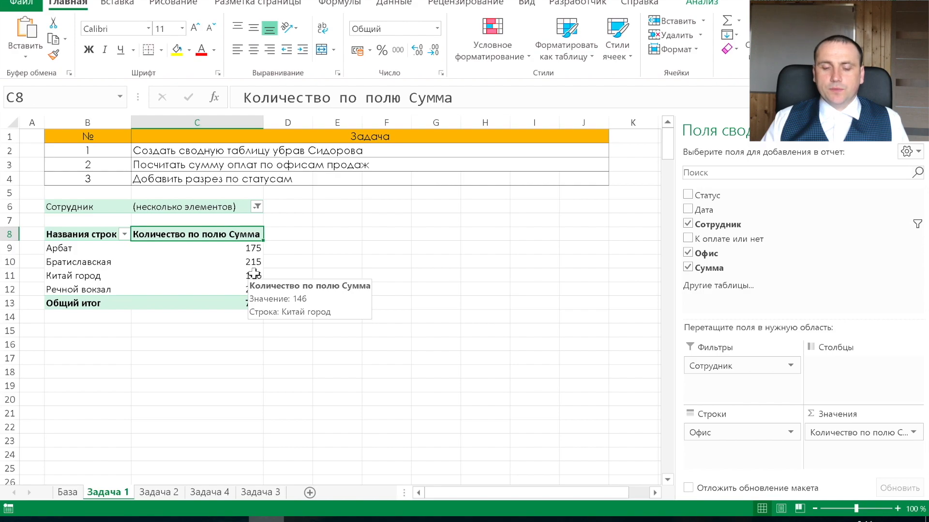
left_click(233, 247)
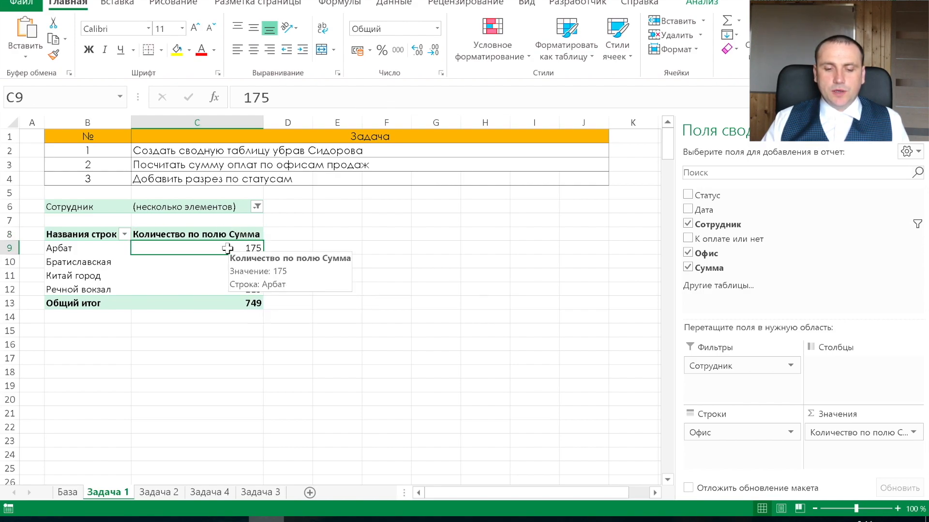
right_click(227, 248)
mouse_move(321, 332)
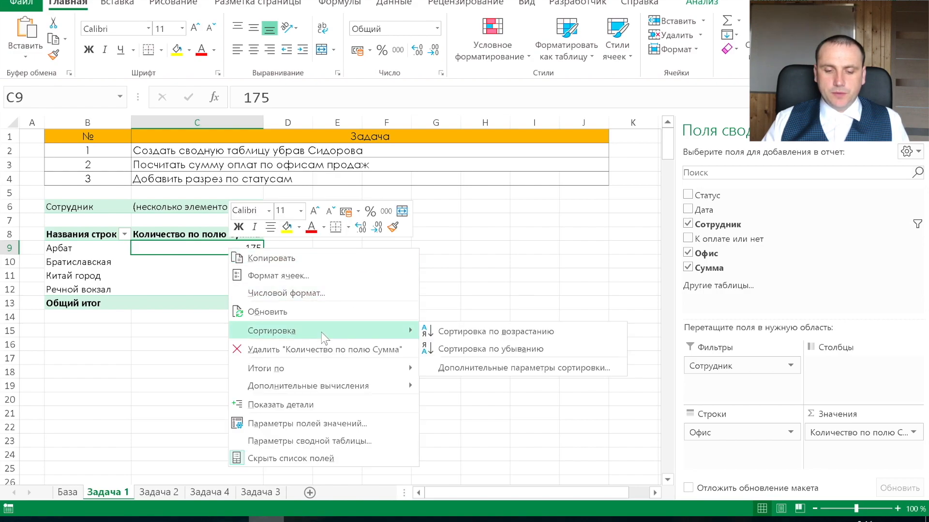
mouse_move(325, 370)
left_click(457, 366)
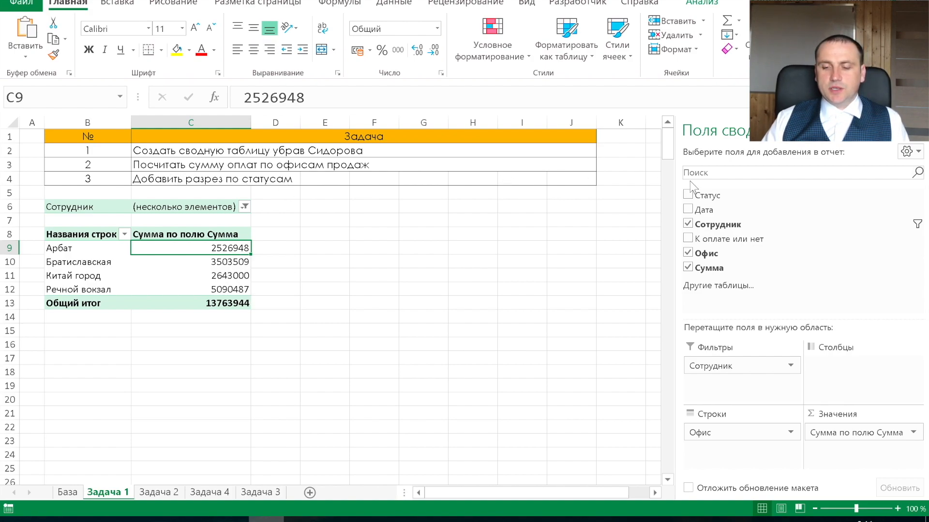
Add the Статус field to the pivot table's column labels
left_click_drag(691, 200, 843, 361)
right_click(716, 196)
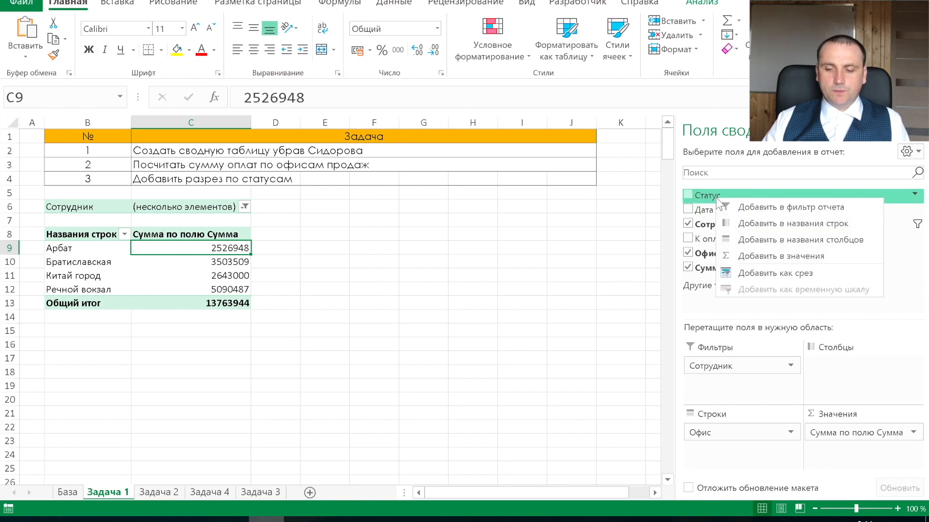
left_click(779, 241)
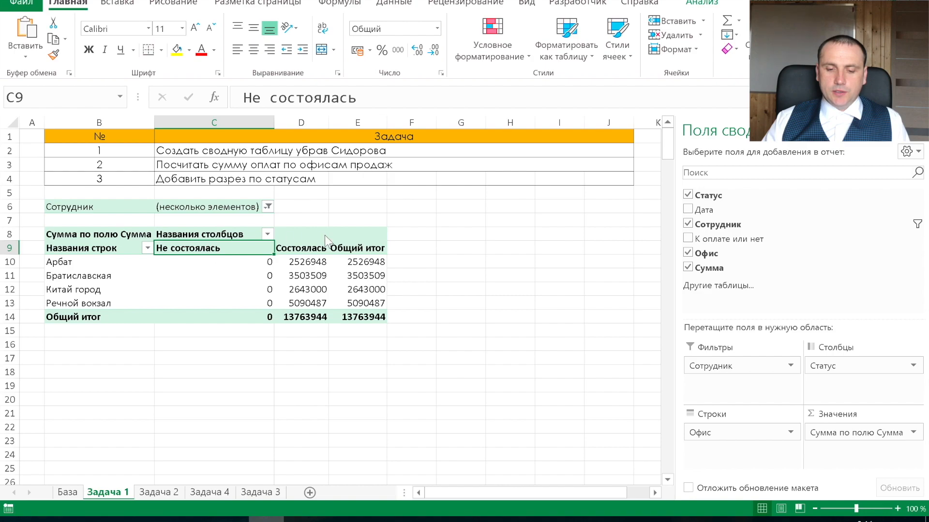
left_click(321, 251)
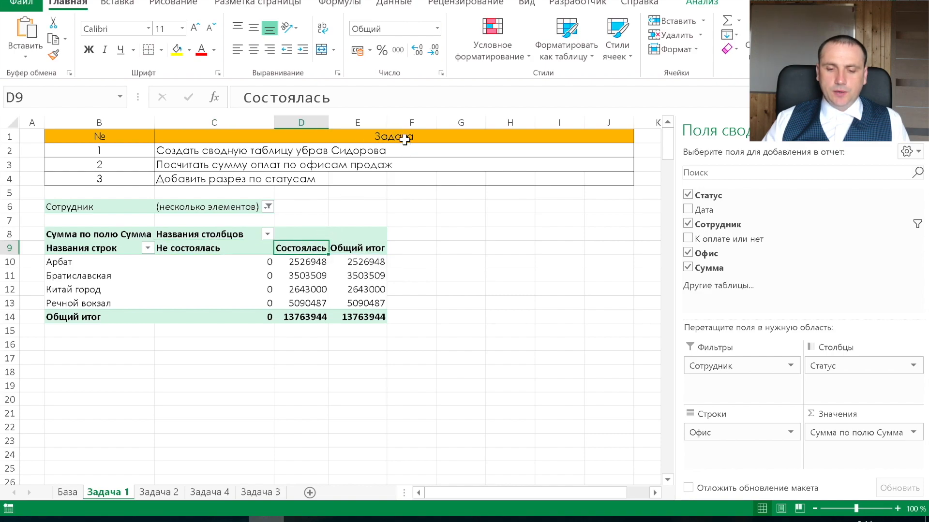
Widen column E and apply gradient-fill data bars to the office totals in E10:E13
left_click_drag(387, 122, 409, 124)
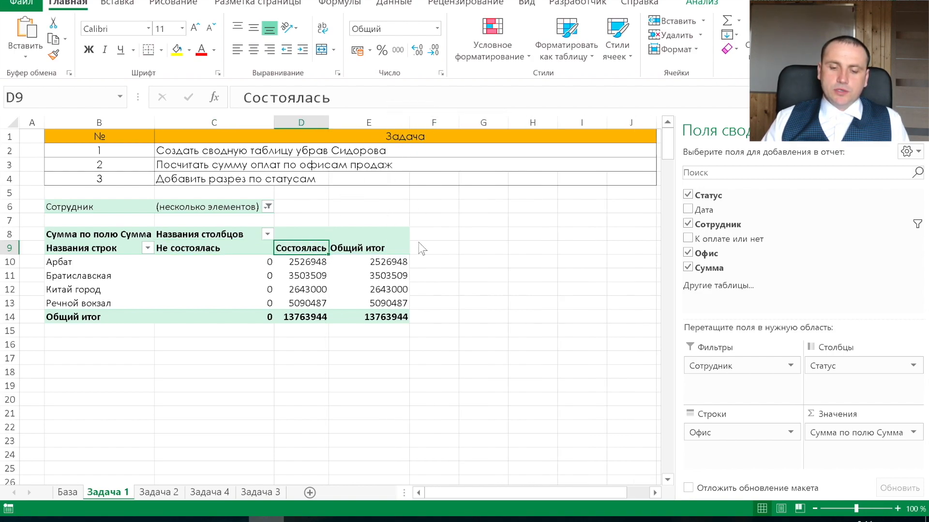
left_click_drag(393, 264, 378, 298)
left_click(498, 53)
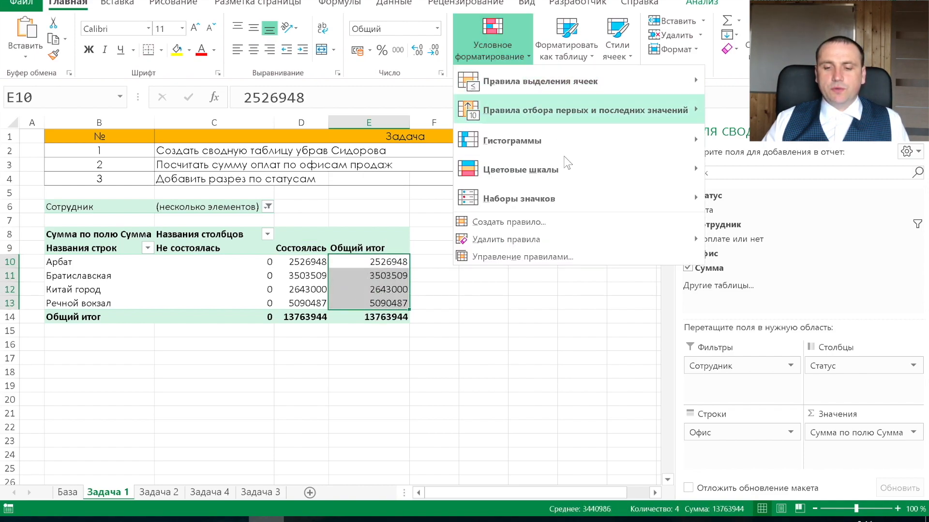
mouse_move(587, 143)
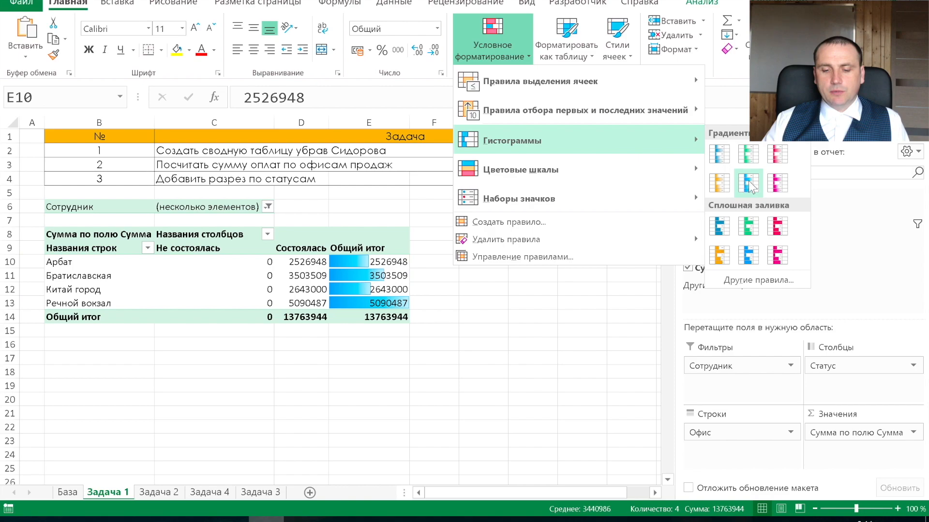
left_click(769, 186)
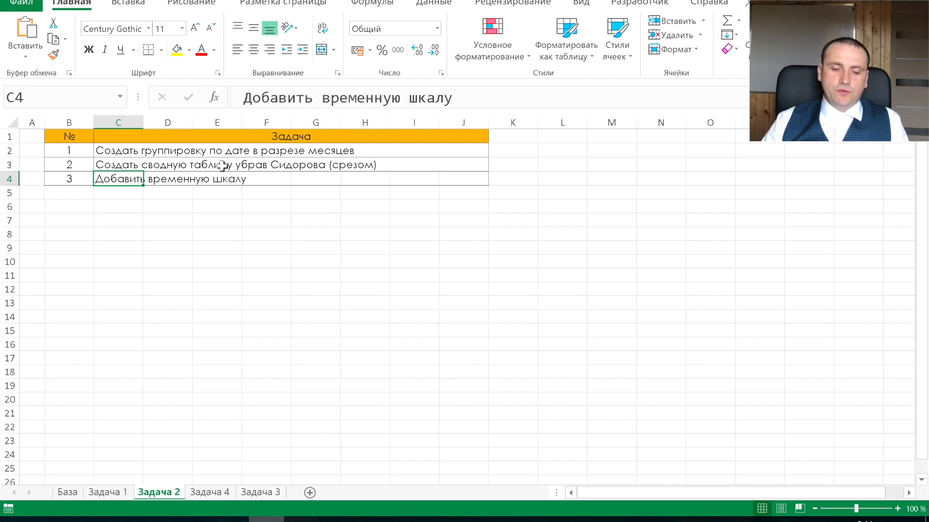
Create a pivot table at cell B8 of the Задача 2 sheet, using the named range "база" as its source
left_click(56, 235)
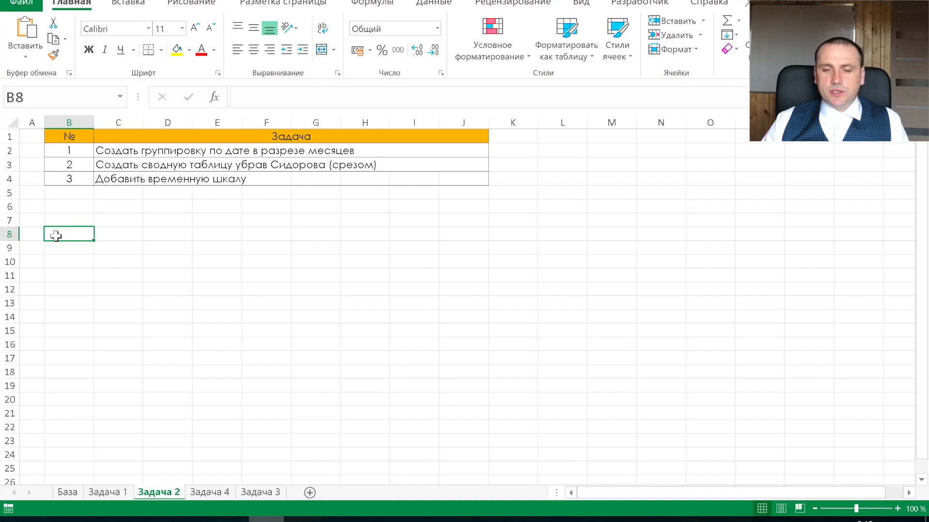
left_click(128, 4)
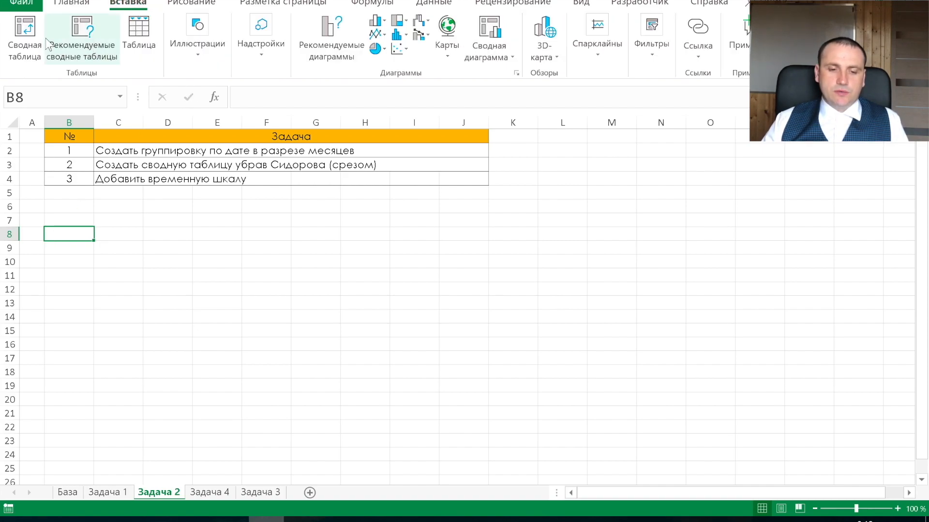
left_click(24, 38)
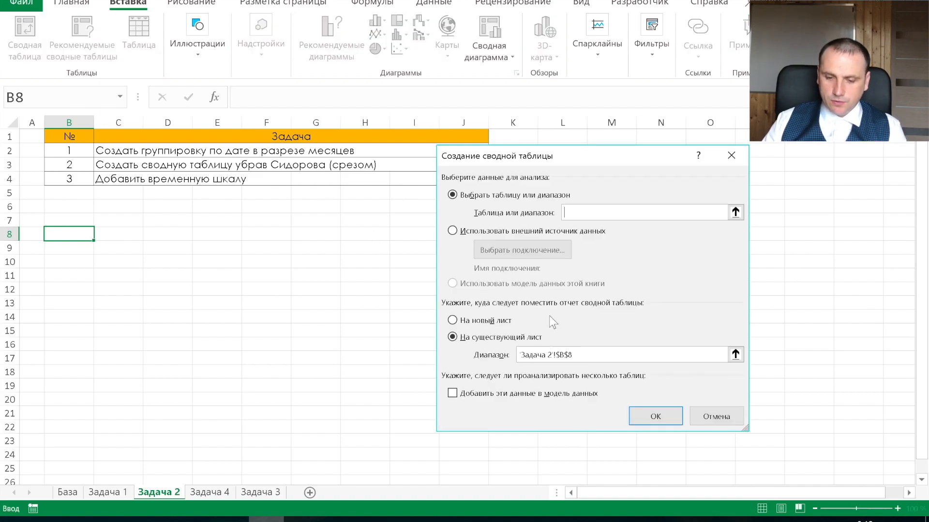
key("F3")
left_click(575, 260)
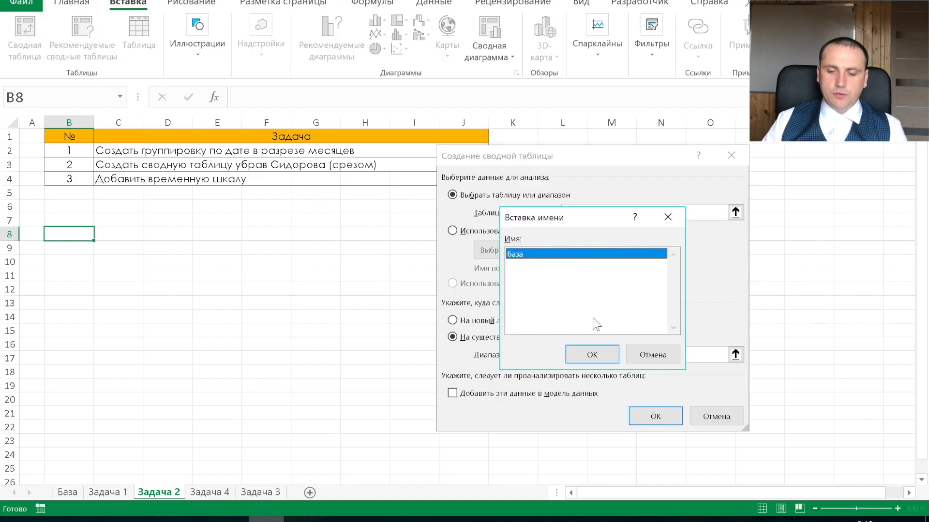
left_click(592, 355)
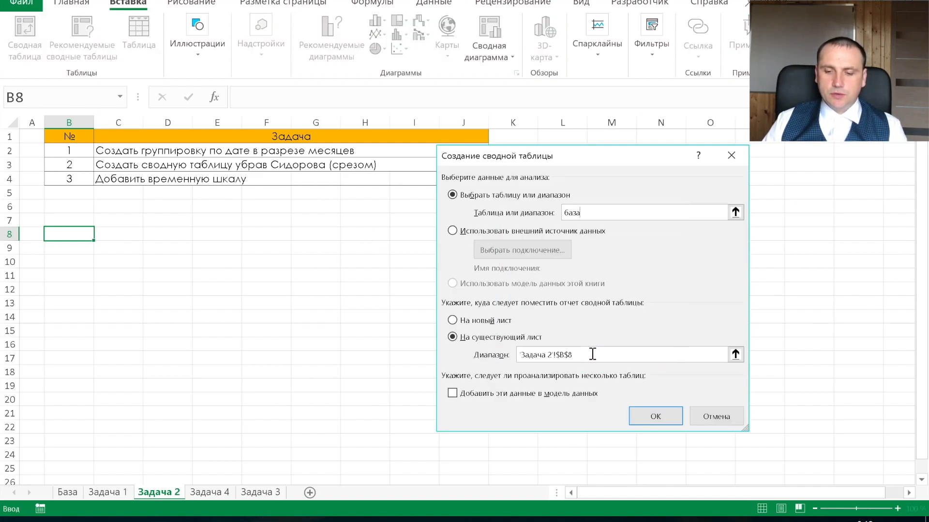
left_click(650, 415)
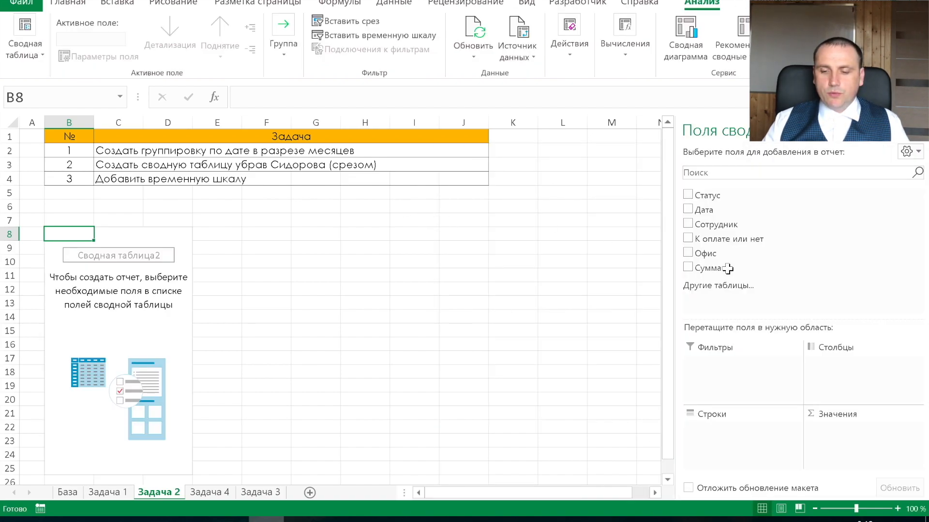
Add the Дата field to the row labels of the pivot table on the Задача 2 sheet
left_click(687, 209)
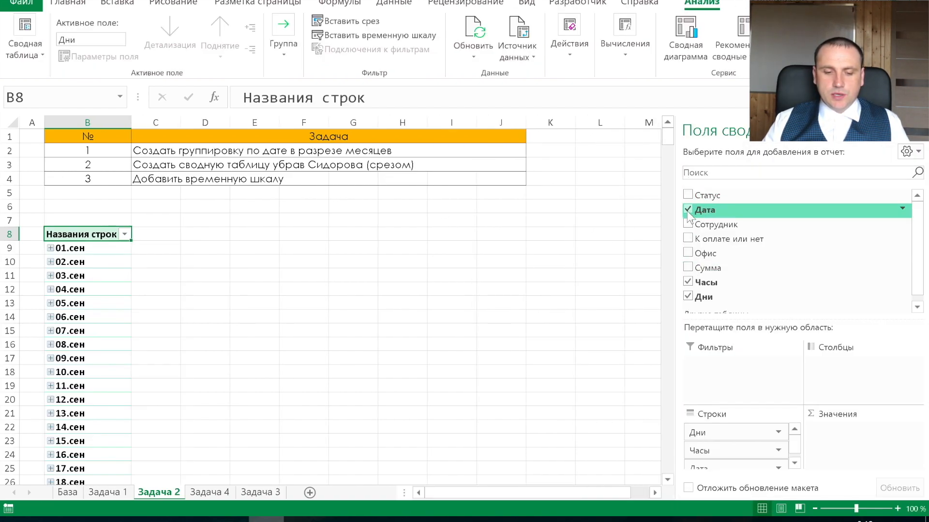
scroll(109, 295, "down", 3)
scroll(111, 293, "right", 2)
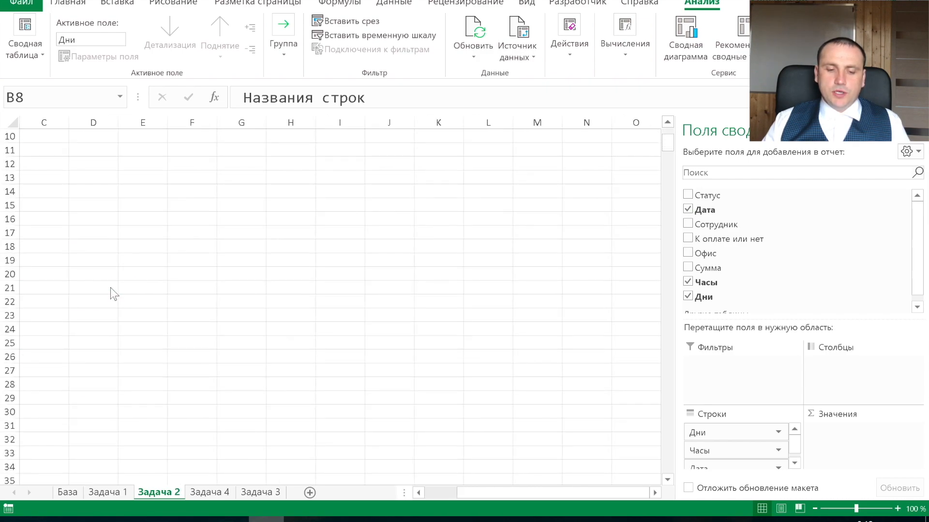
scroll(110, 293, "left", 2)
scroll(111, 294, "up", 3)
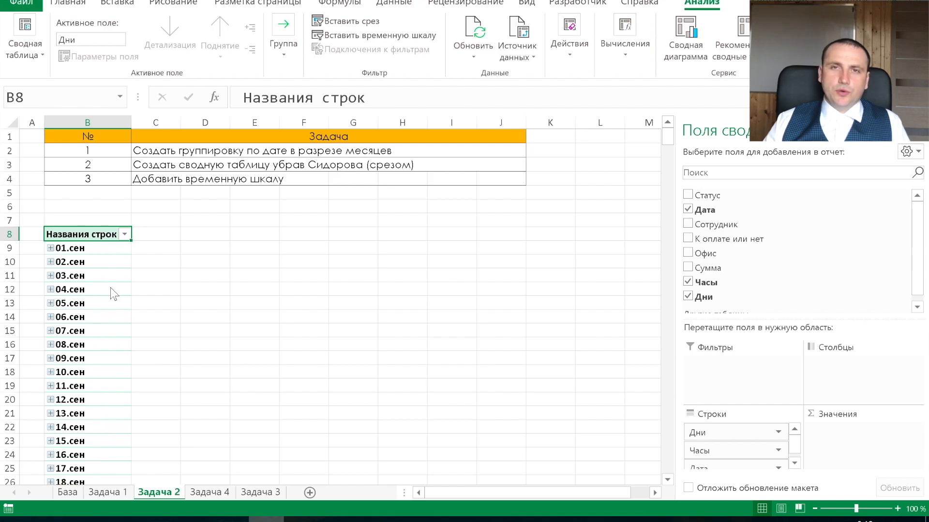
Expand the 01.сен row to view its hourly breakdown, and collapse it again
left_click(52, 249)
left_click(51, 248)
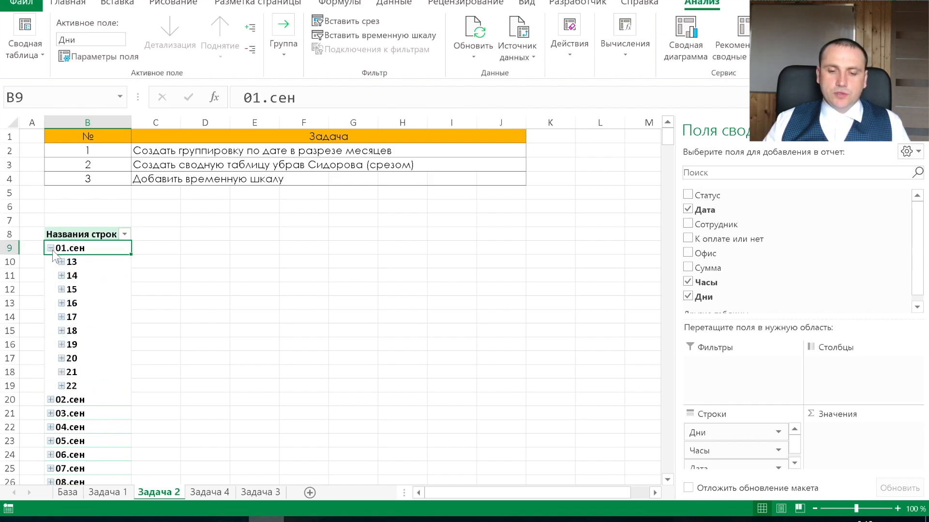
left_click(50, 248)
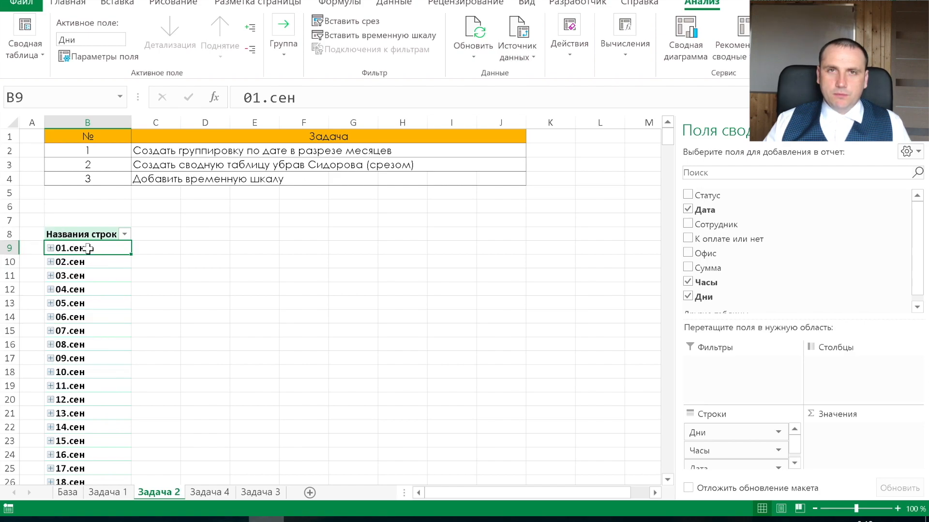
Group the pivot table's dates by months only, deselecting the minutes, hours and days steps
right_click(88, 249)
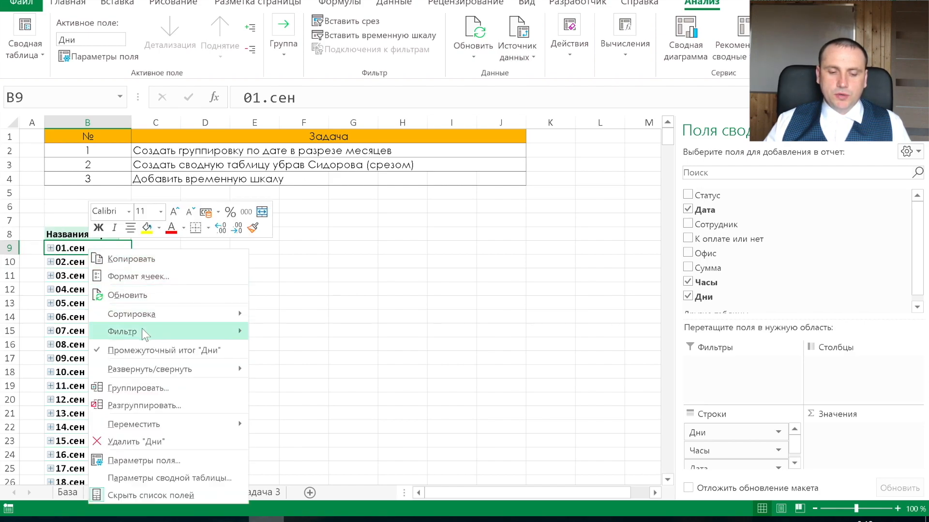
left_click(141, 387)
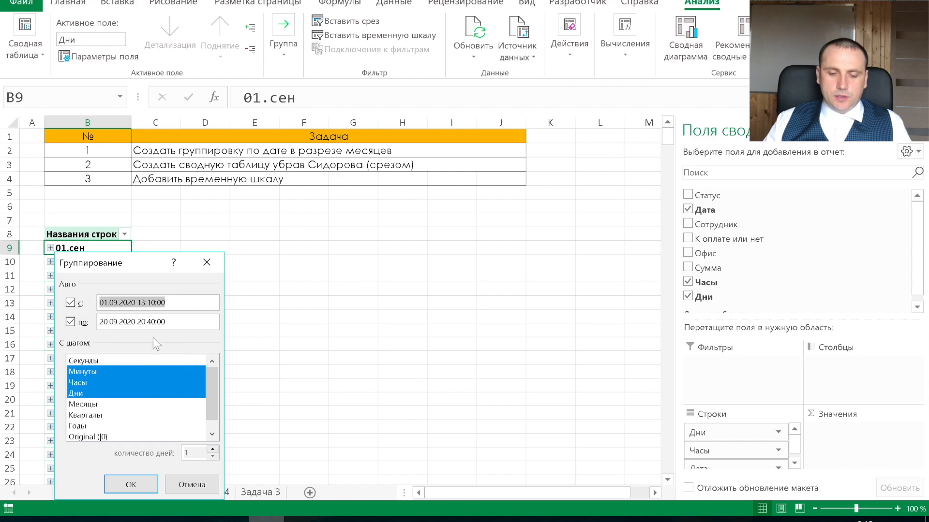
left_click(121, 366)
left_click(121, 364)
left_click(116, 370)
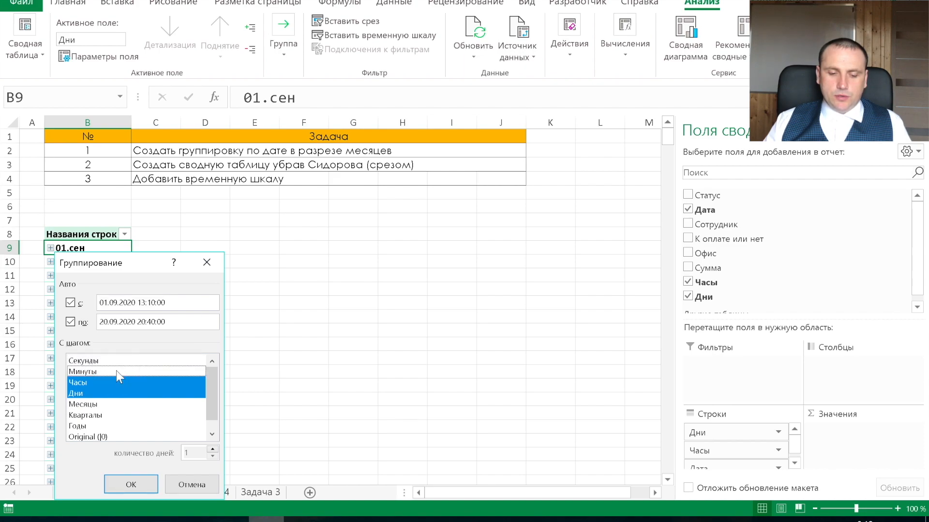
left_click(115, 382)
left_click(109, 393)
left_click(100, 404)
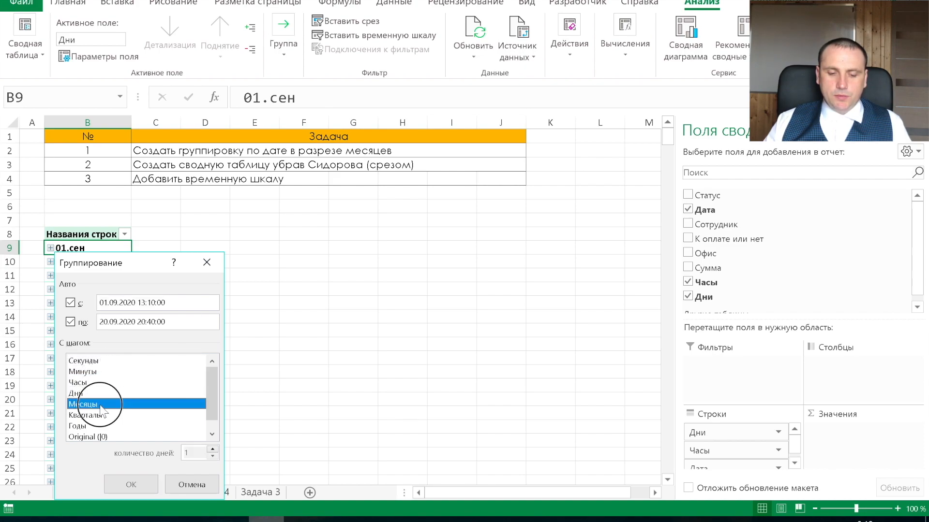
left_click(127, 484)
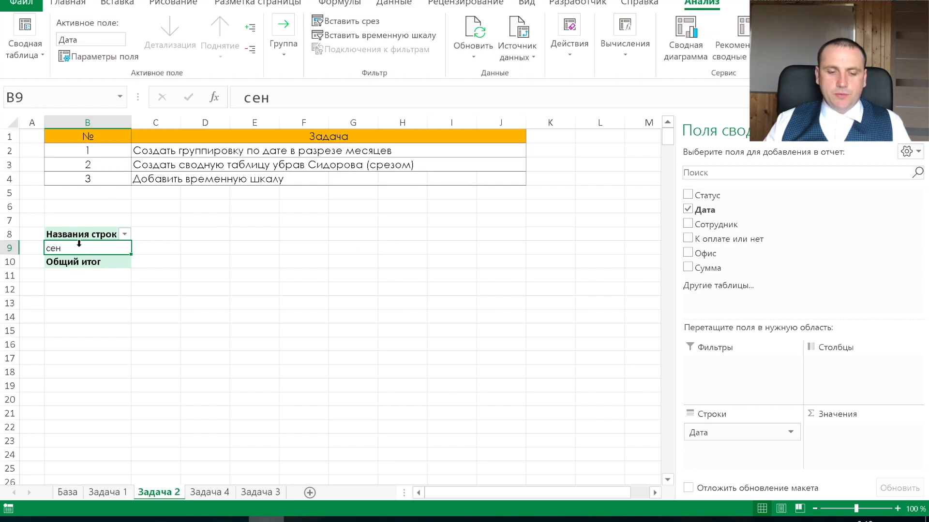
Add days to the date grouping so the rows are grouped by both days and months
right_click(81, 252)
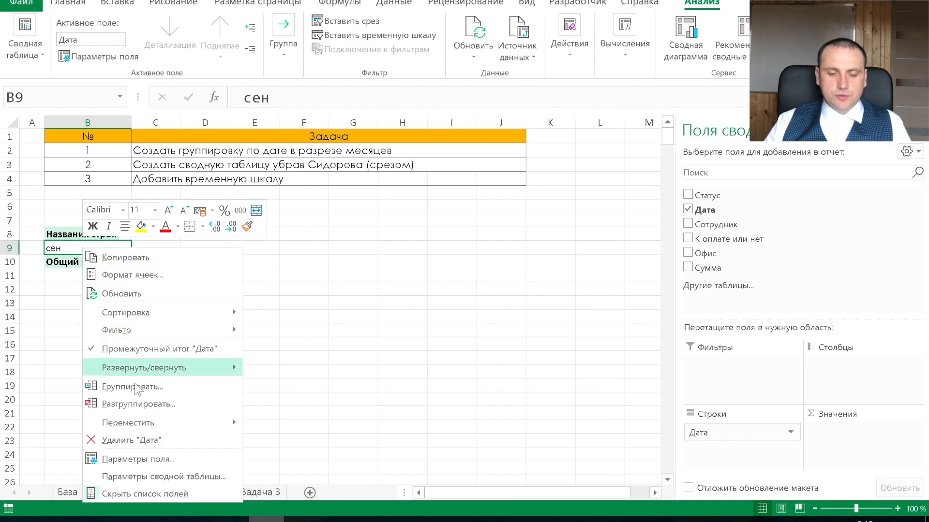
left_click(137, 387)
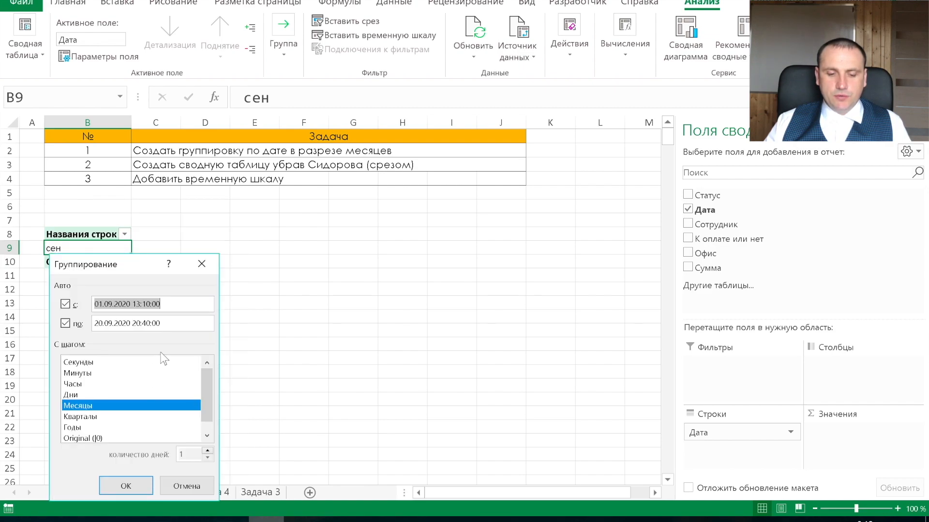
left_click(80, 395)
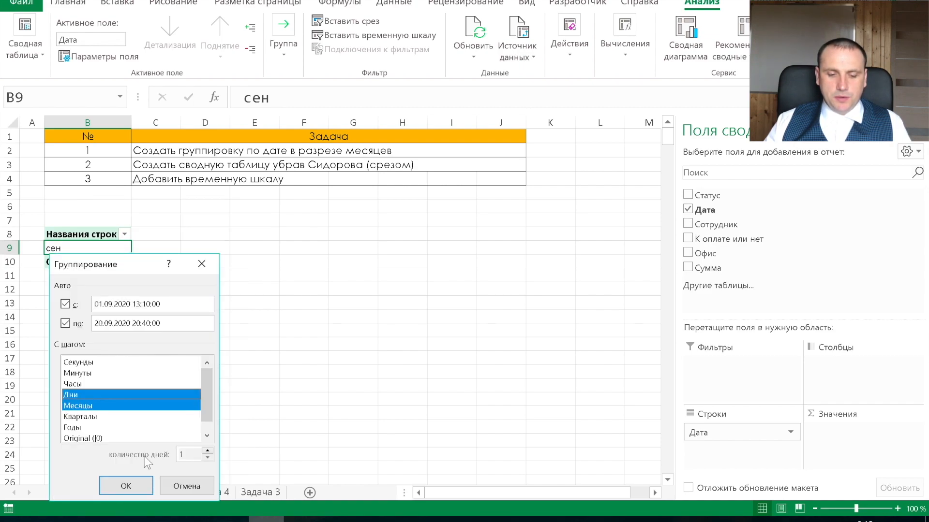
left_click(127, 484)
scroll(110, 406, "down", 2)
scroll(111, 406, "down", 1)
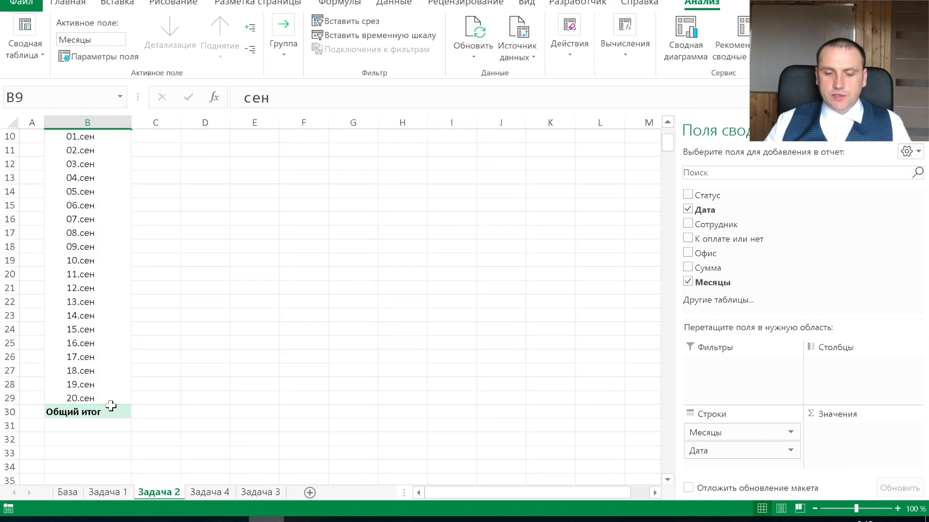
scroll(111, 406, "up", 3)
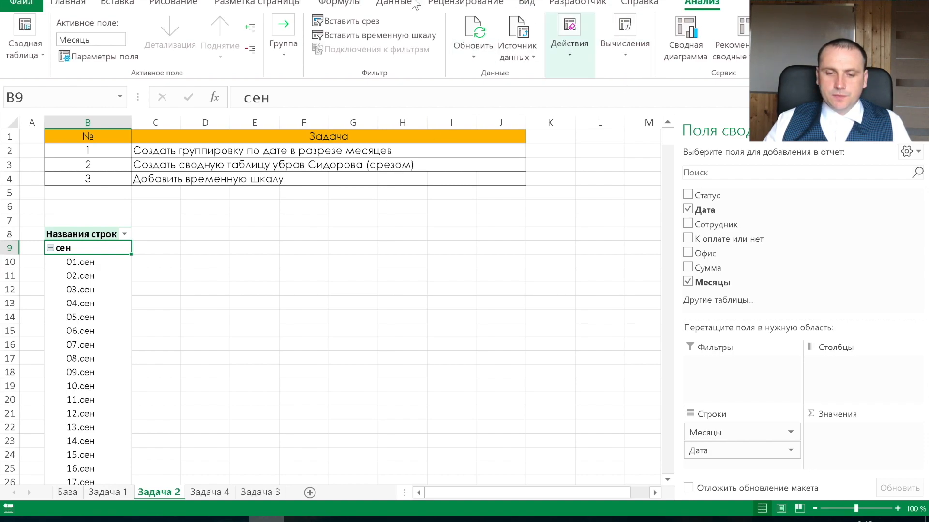
Insert a slicer for the Дата field of the pivot table on the Задача 2 sheet
left_click(118, 4)
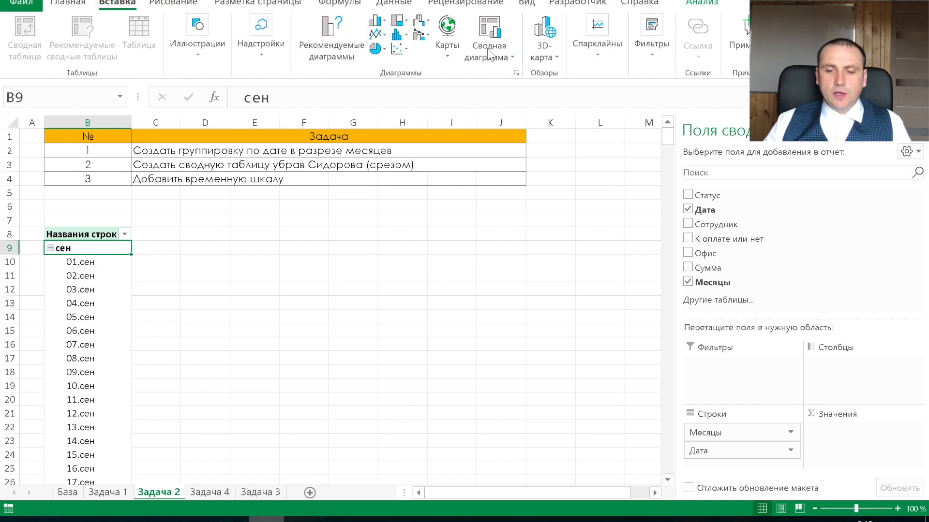
left_click(651, 56)
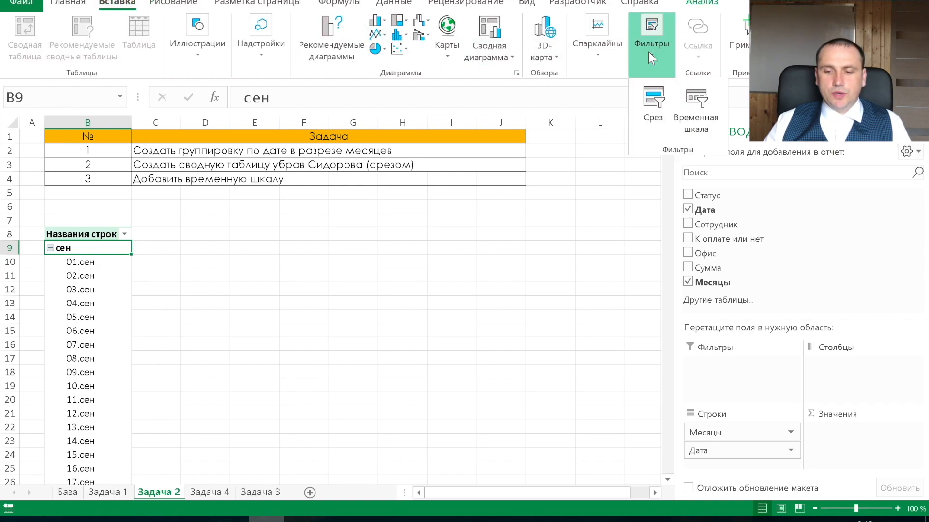
left_click(654, 102)
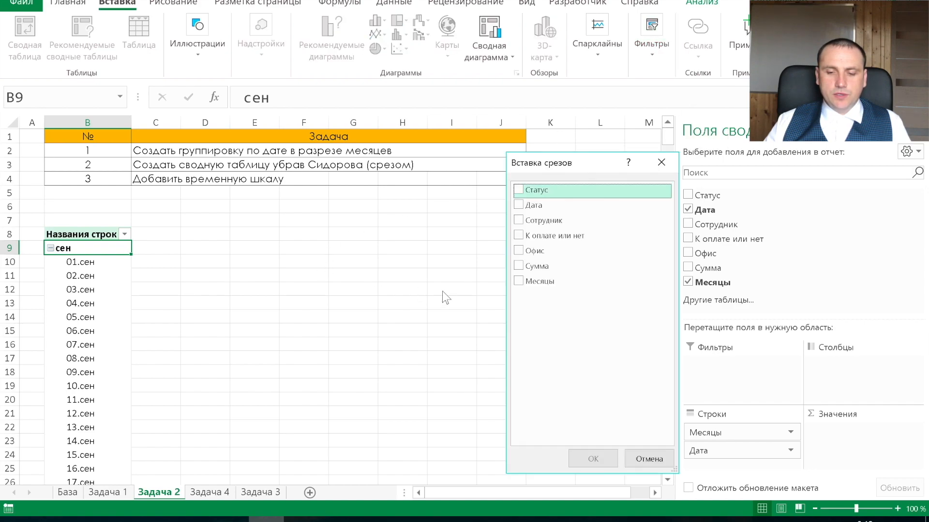
left_click(526, 207)
left_click(607, 461)
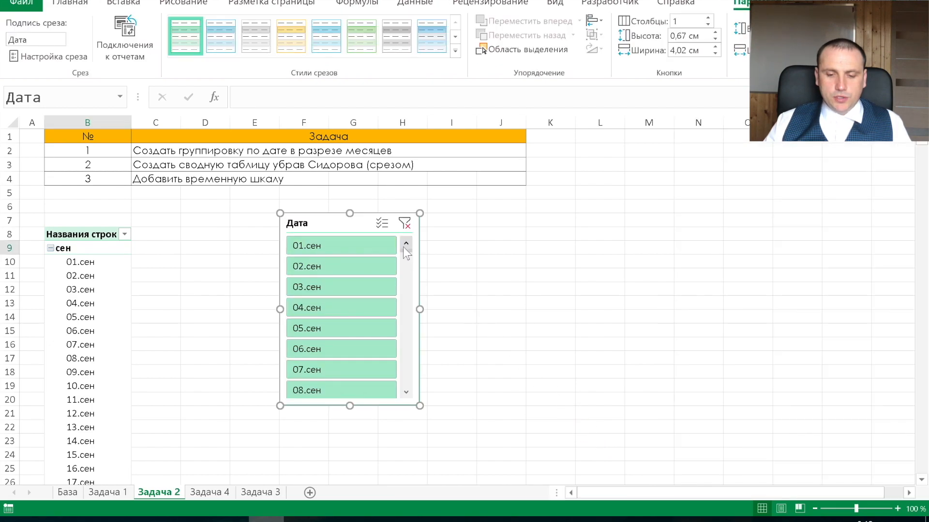
left_click_drag(402, 249, 408, 212)
Delete the Дата slicer from the Задача 2 sheet
left_click(83, 249)
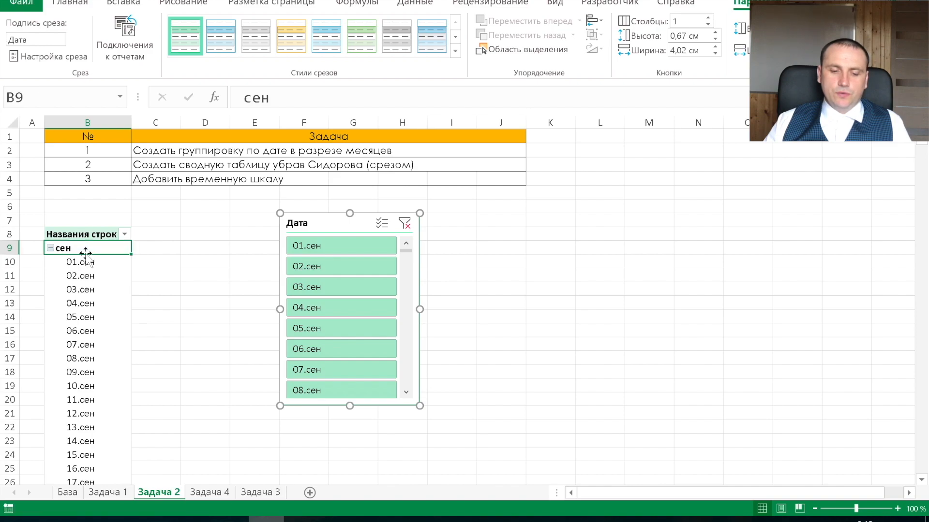
left_click(83, 266)
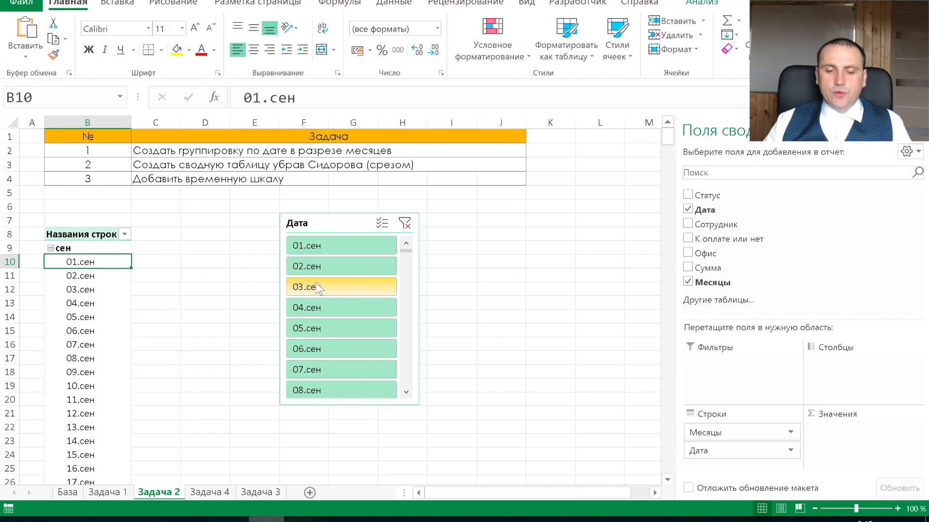
left_click(350, 225)
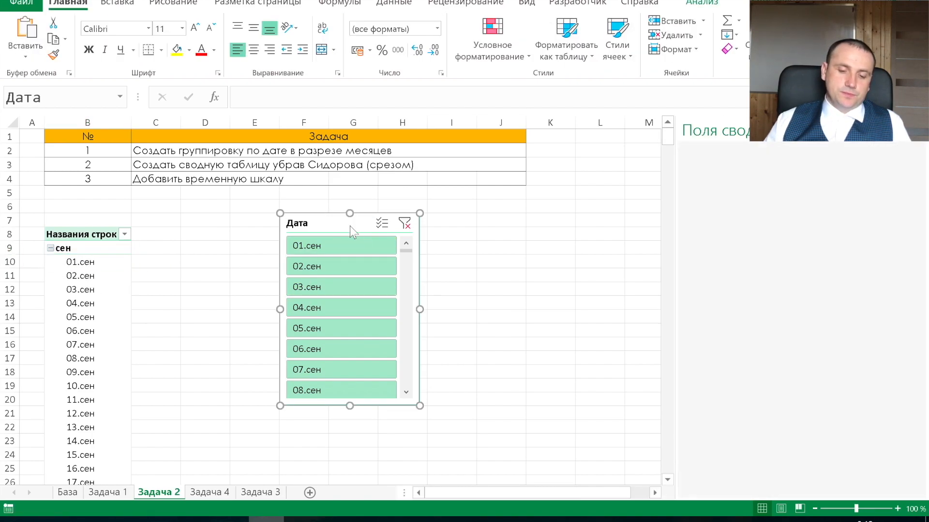
key("Delete")
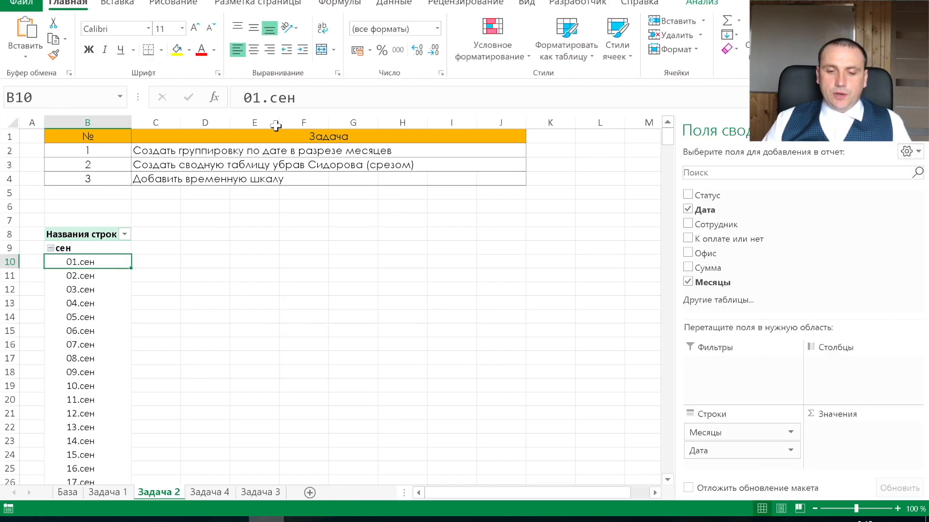
Insert a timeline for the pivot table based on the Дата field
left_click(117, 4)
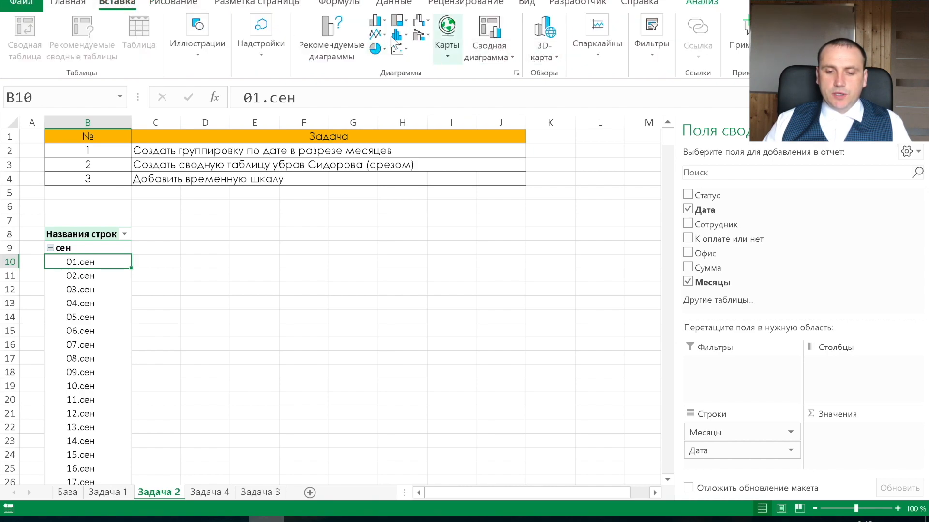
left_click(651, 48)
left_click(696, 101)
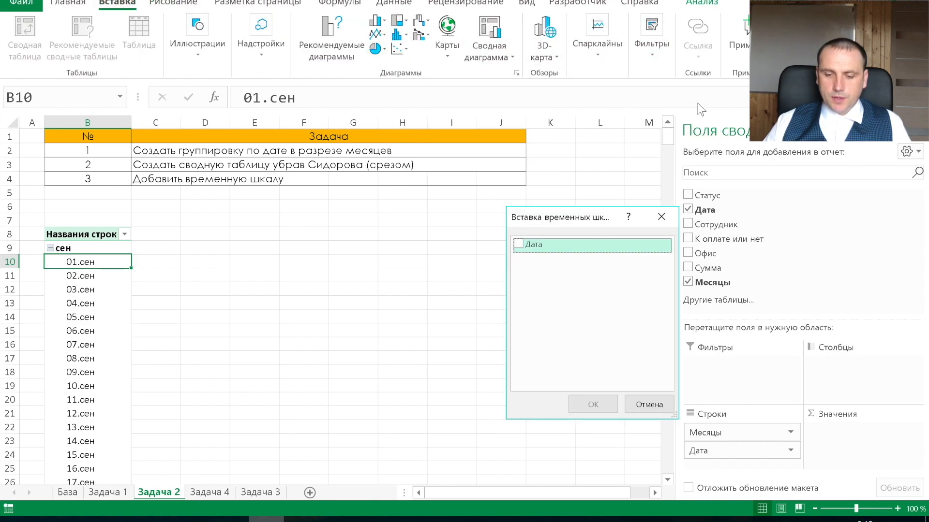
left_click(519, 244)
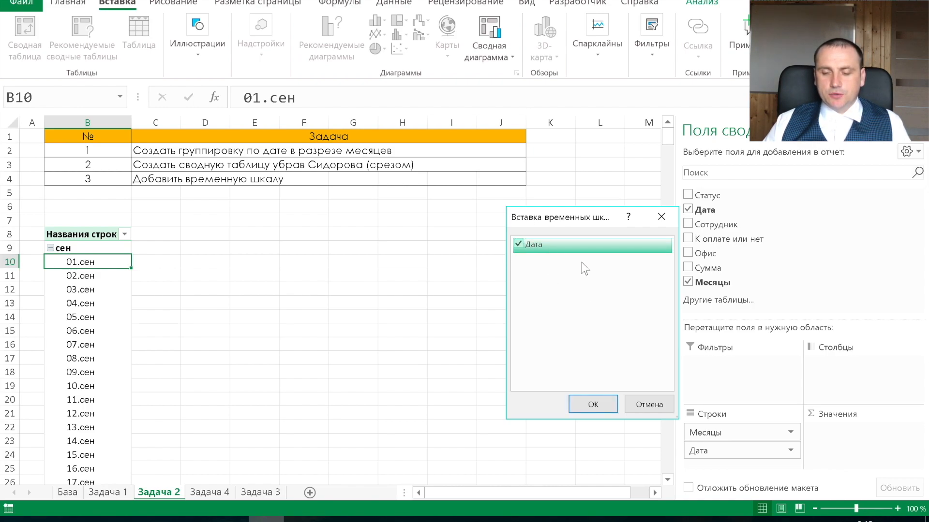
left_click(594, 404)
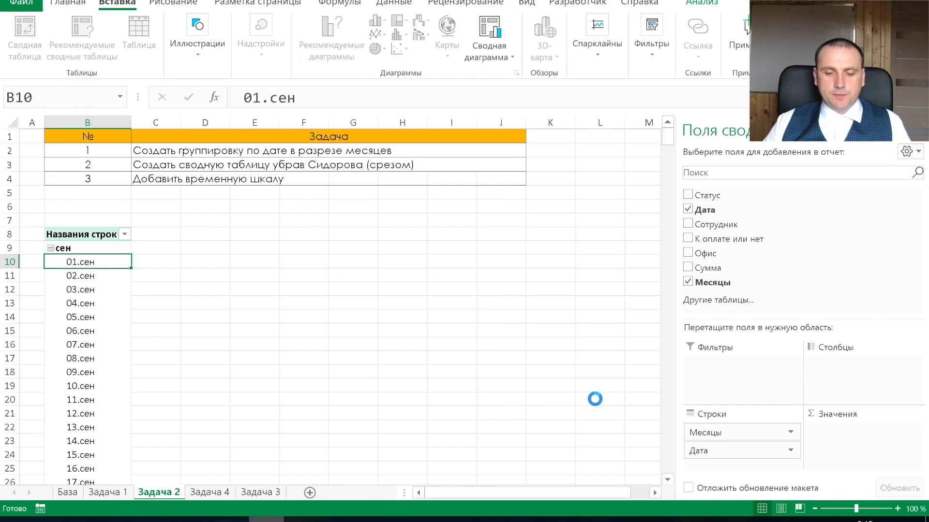
Filter the pivot table to August 2020 with the timeline and switch the timeline's scale to days
left_click(272, 332)
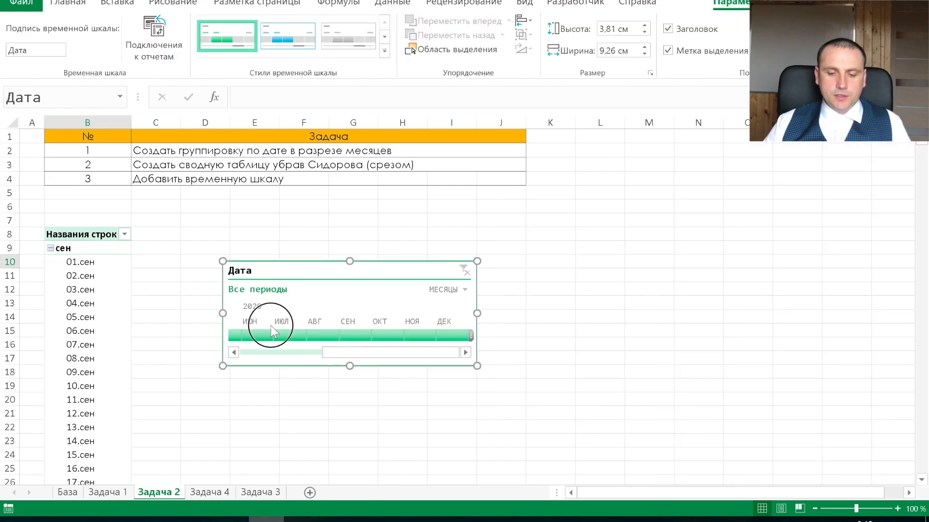
left_click_drag(297, 336, 329, 335)
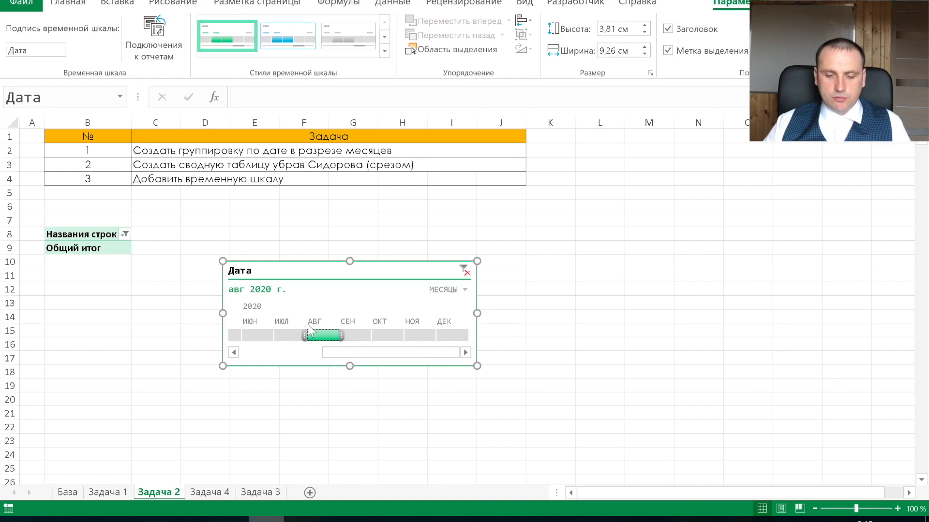
left_click(465, 290)
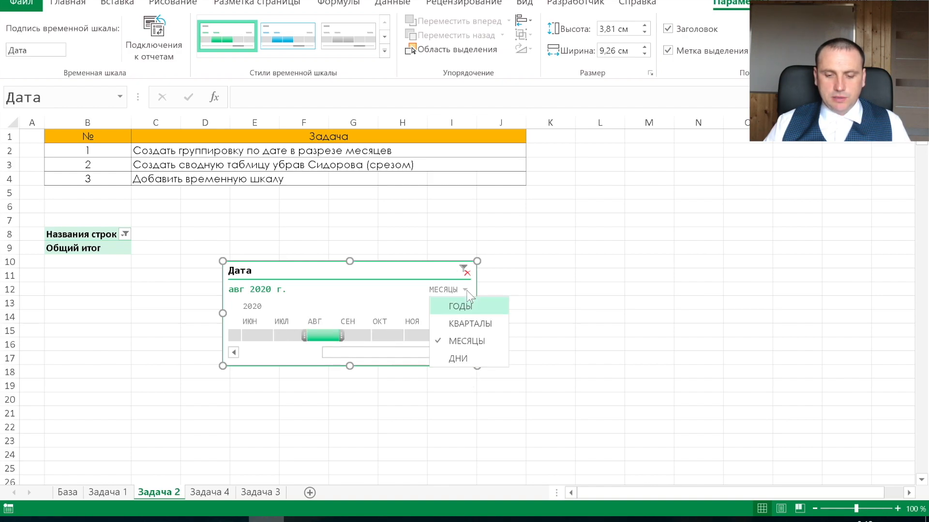
left_click(461, 358)
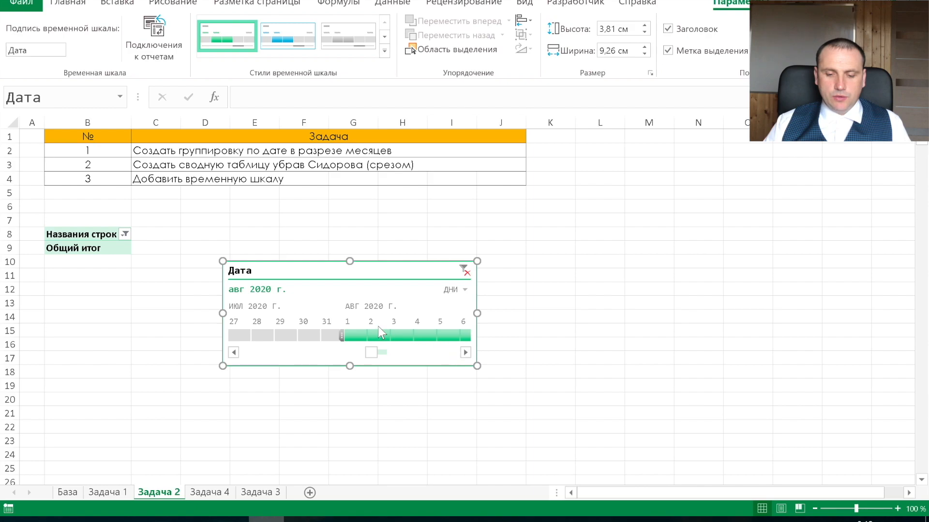
left_click_drag(370, 352, 391, 353)
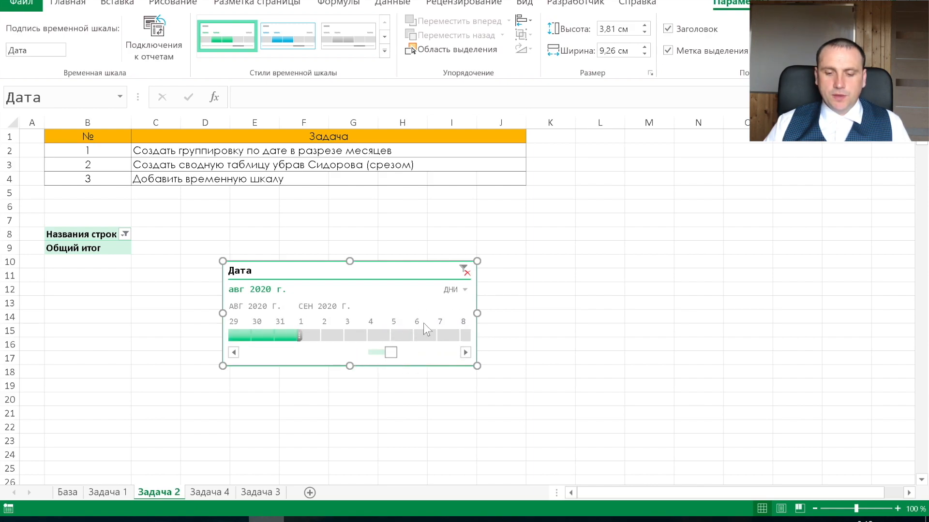
Switch the timeline's scale to years and clear its date filter to show all periods
left_click(465, 290)
left_click(472, 306)
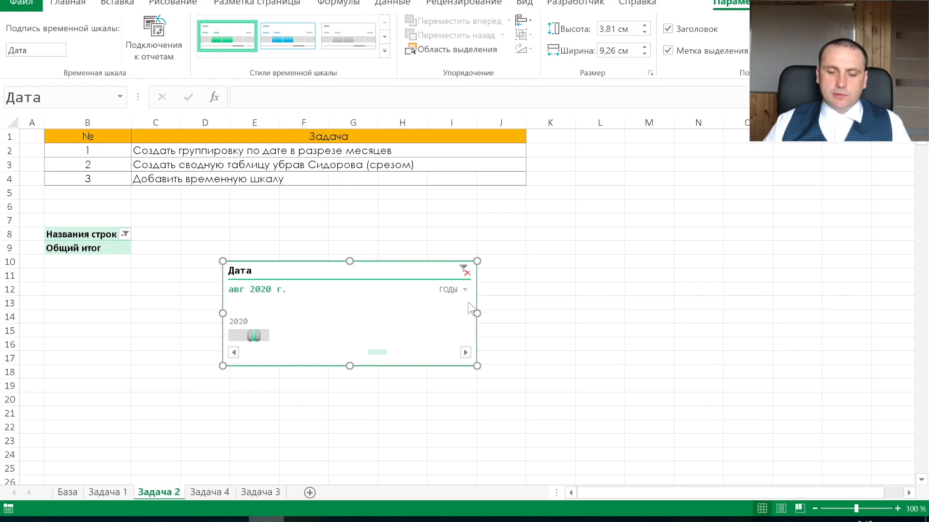
left_click(466, 273)
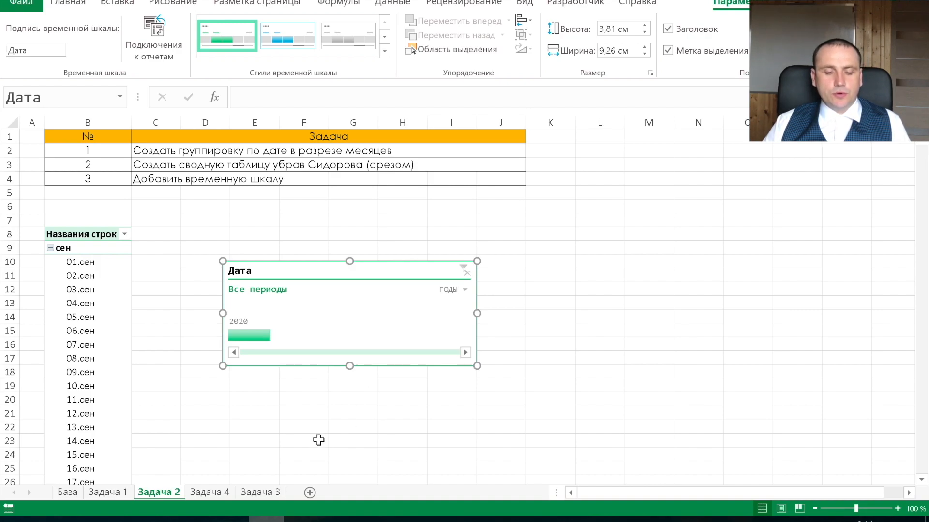
Move the Задача 3 sheet in front of the Задача 4 sheet
left_click(217, 496)
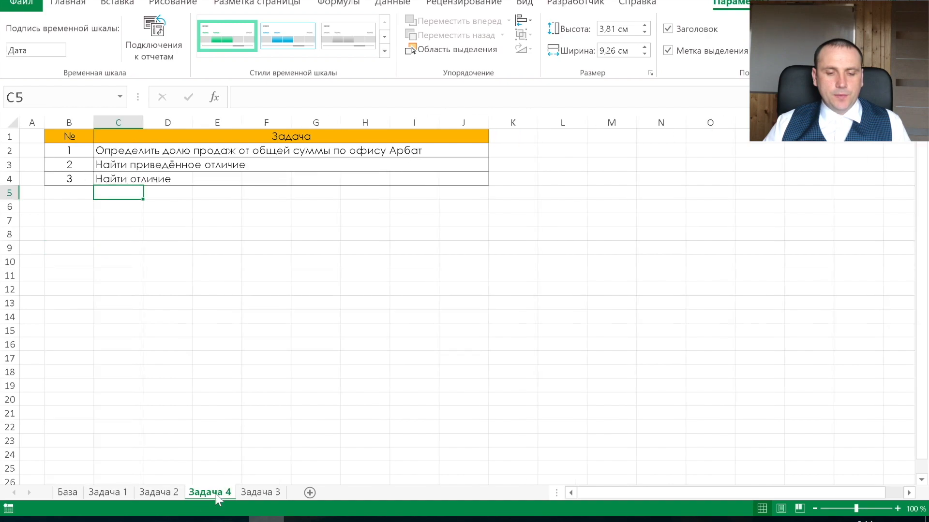
left_click(242, 494)
left_click_drag(240, 498, 220, 496)
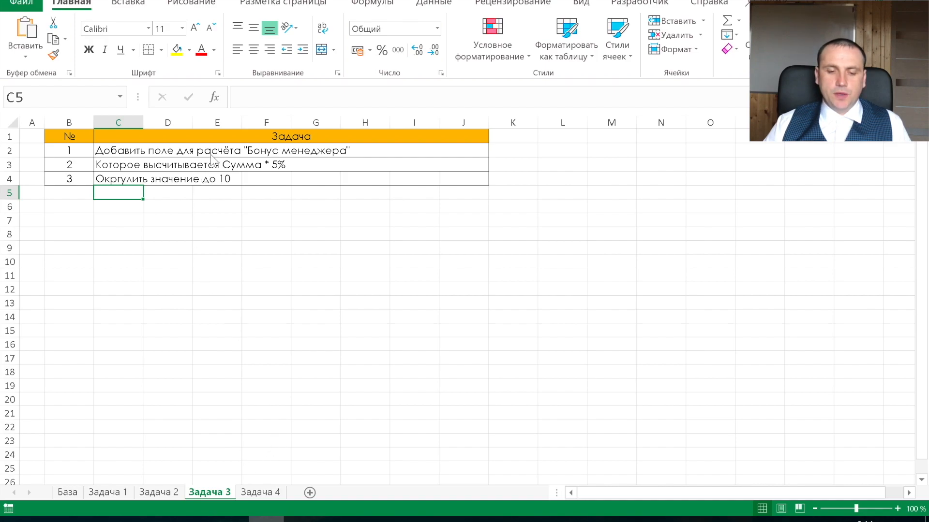
Create a pivot table at cell B10 of the Задача 3 sheet, using the named range база as its source
left_click(92, 259)
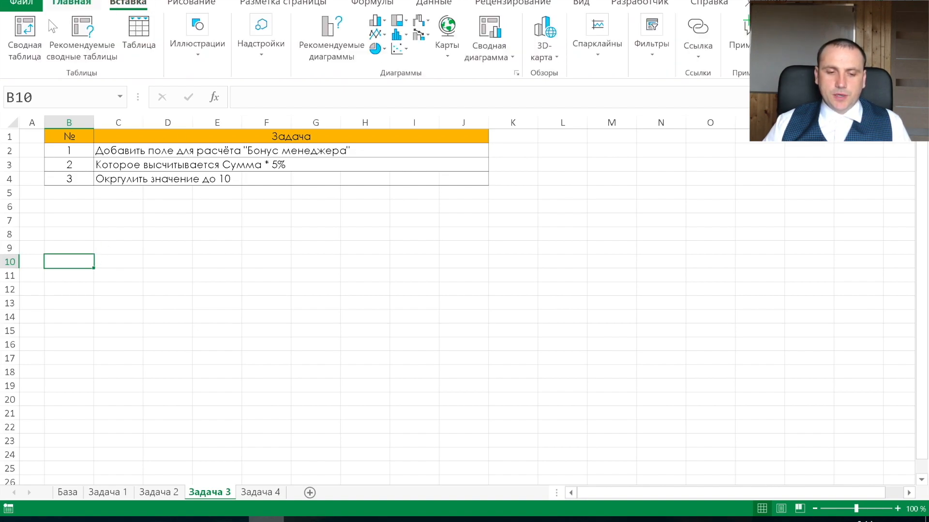
left_click(25, 34)
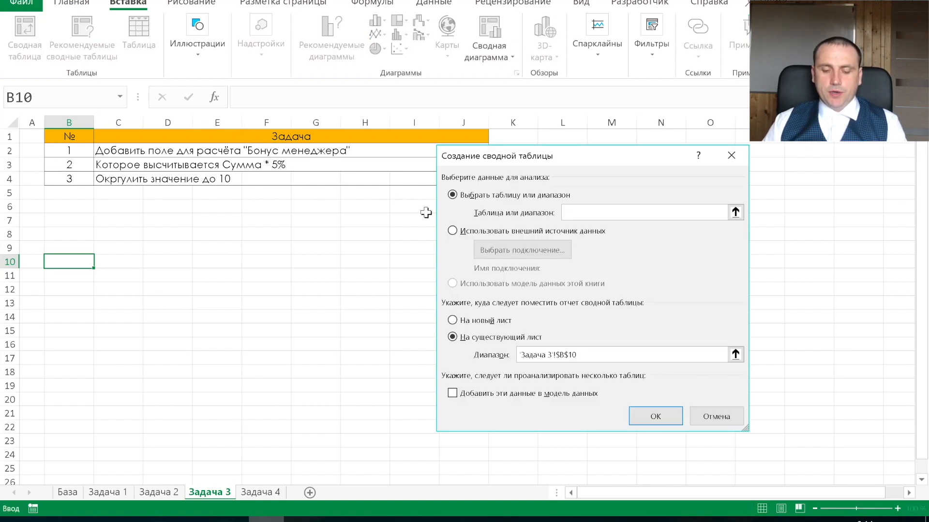
key("F3")
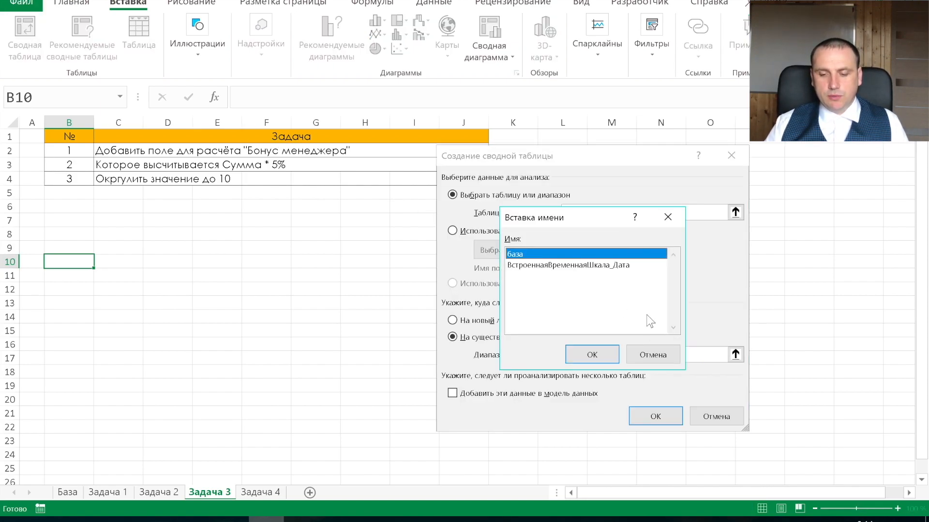
left_click(599, 352)
left_click(656, 415)
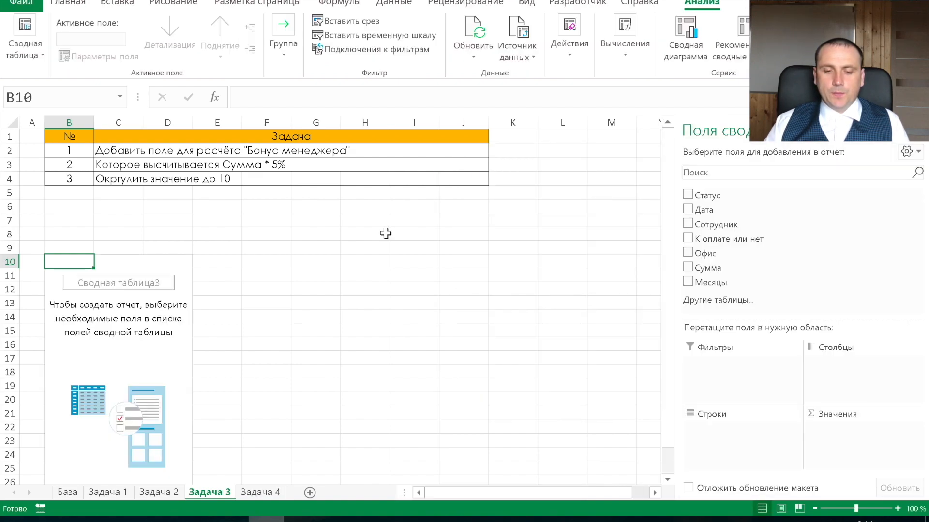
Add the Сотрудник field to the rows and the Сумма field to the values of the new pivot table
left_click(688, 224)
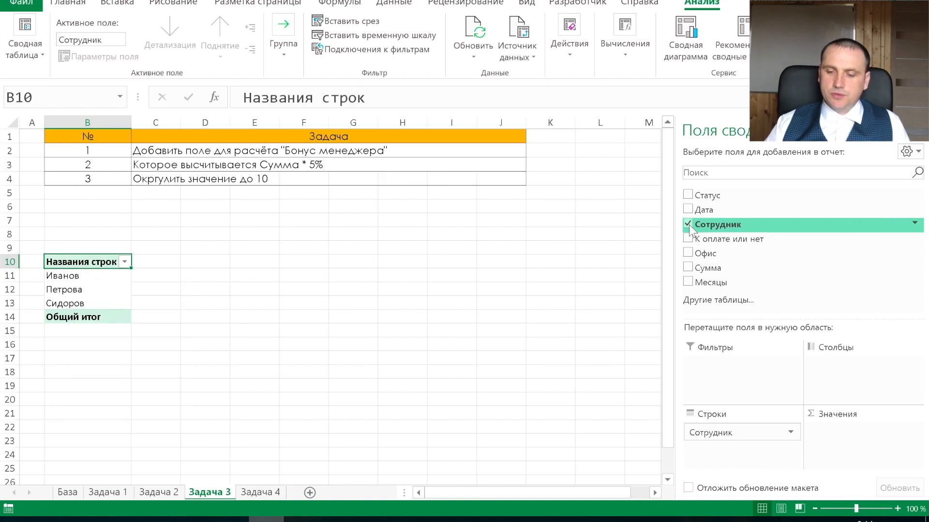
left_click(687, 268)
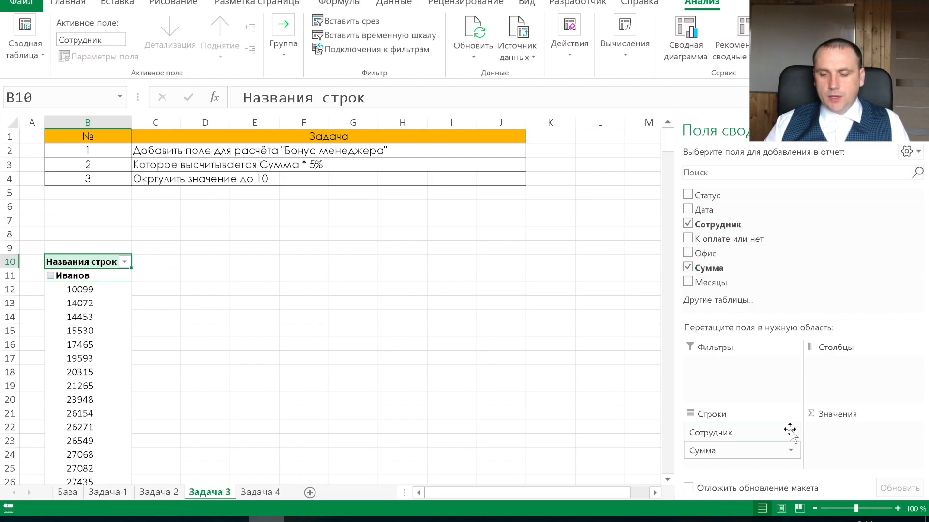
left_click_drag(783, 449, 840, 435)
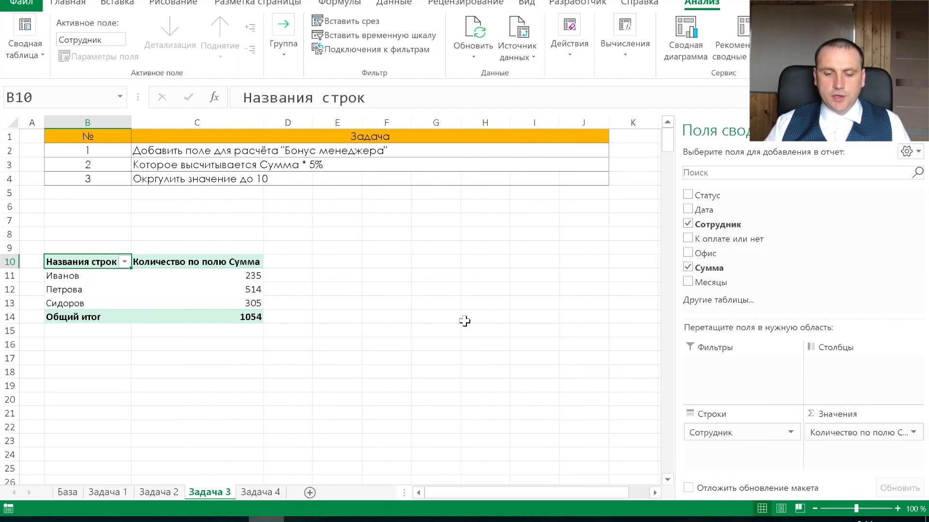
Summarize the Сумма values by sum instead of by count, and dismiss the recommended pivot tables dialog
right_click(193, 272)
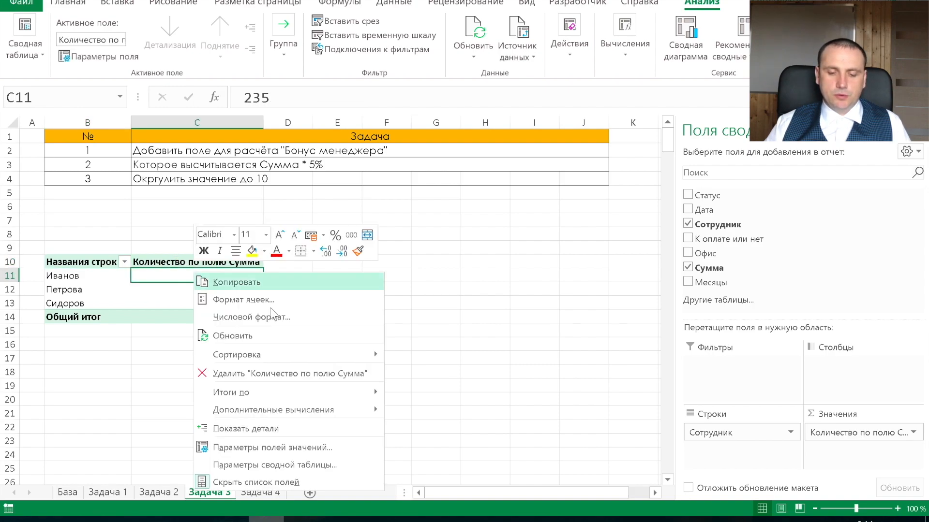
mouse_move(285, 393)
left_click(399, 393)
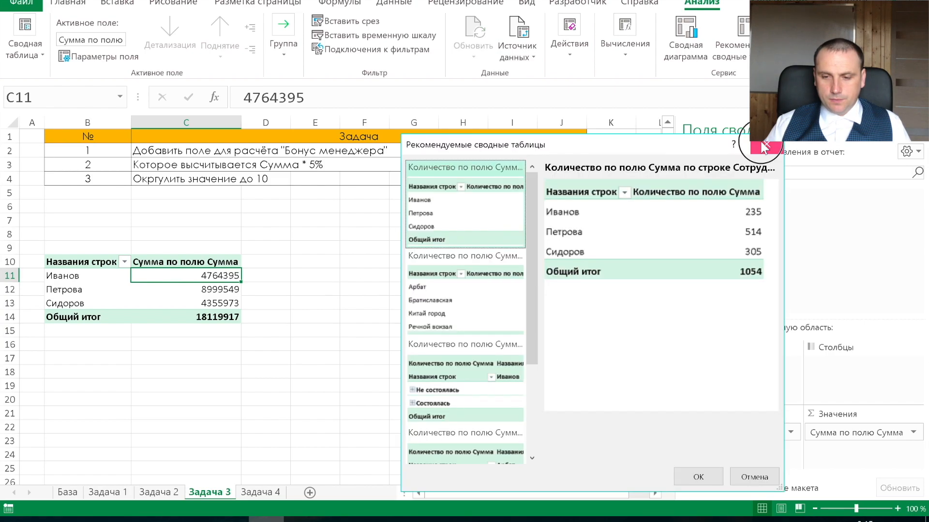
left_click(764, 146)
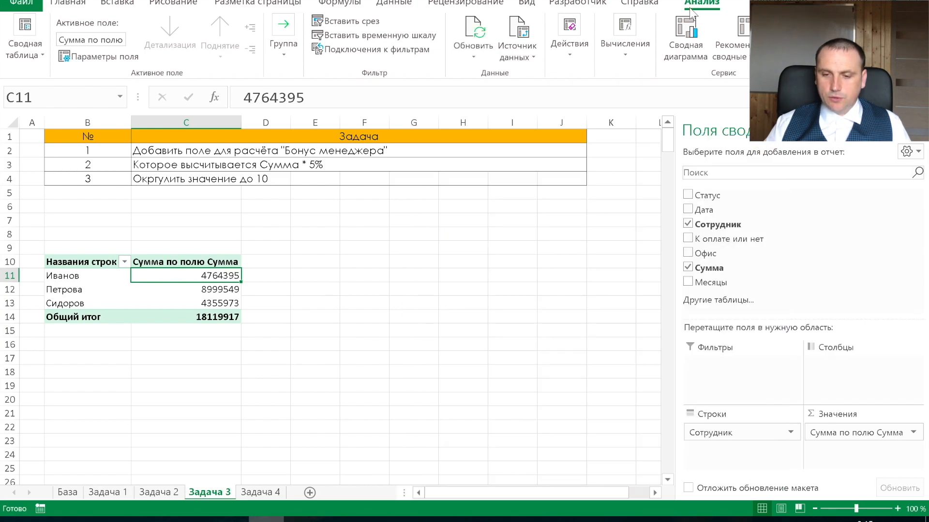
Start a calculated field named Бонус менеджера with the formula = Сумма*5%
left_click(629, 51)
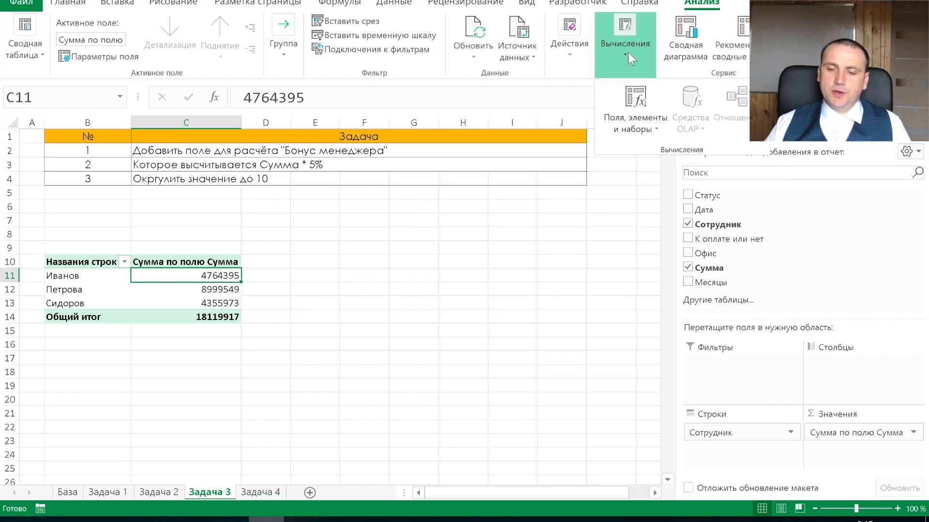
left_click(626, 104)
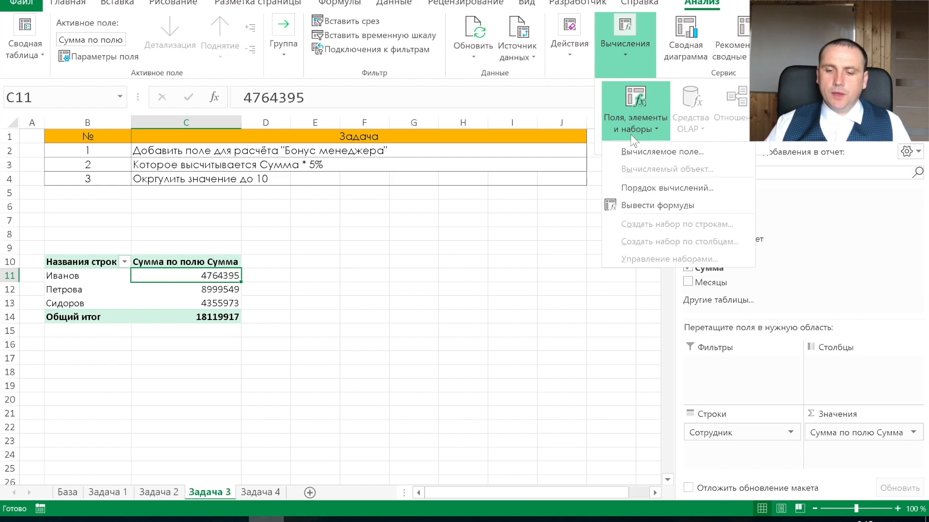
left_click(629, 147)
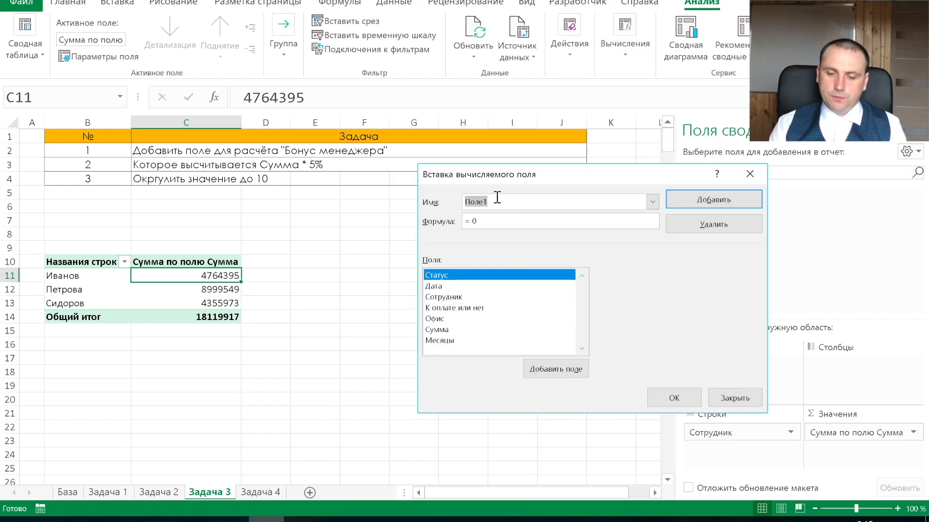
type("Бонус менеджера")
key("Tab")
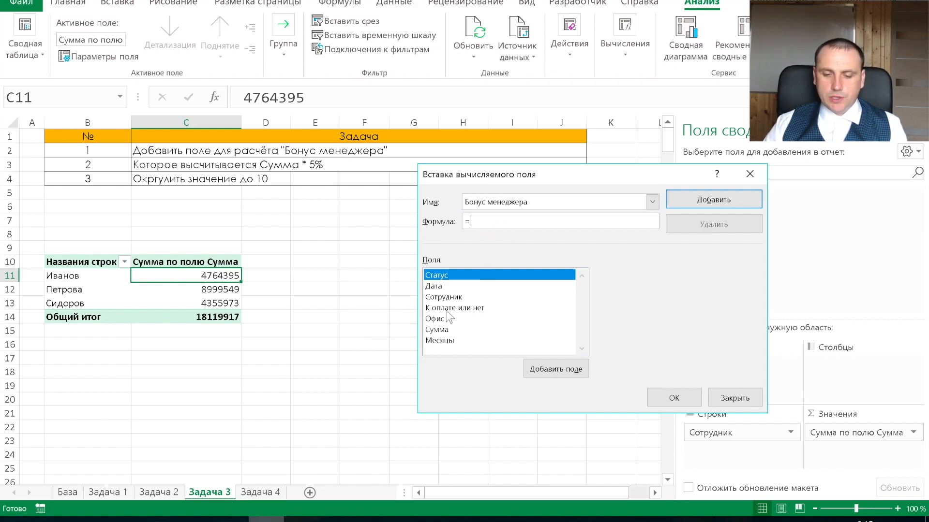
double_click(445, 329)
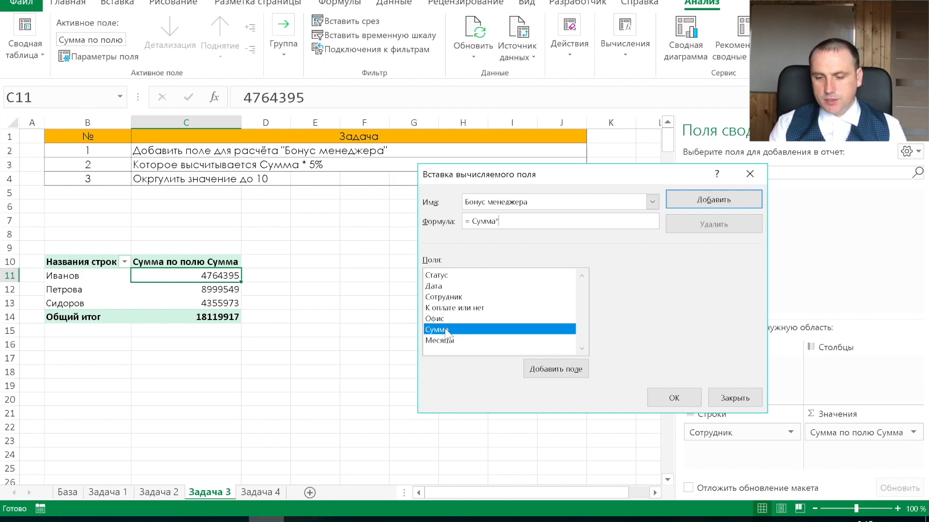
key("Left")
type("5")
Wrap the bonus formula in Округл with 2 as the number of digits and add the calculated field to the pivot table
left_click(473, 214)
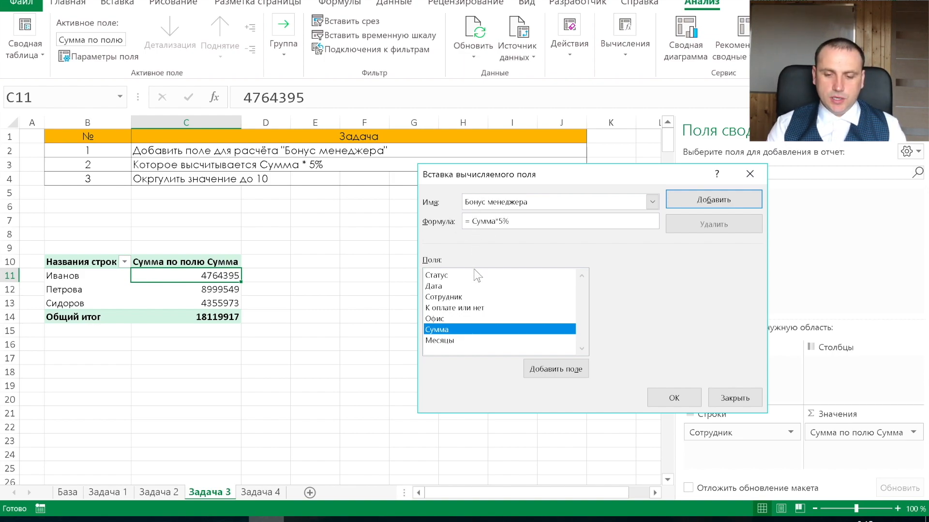
type("Округл(")
left_click(552, 222)
type(";2)")
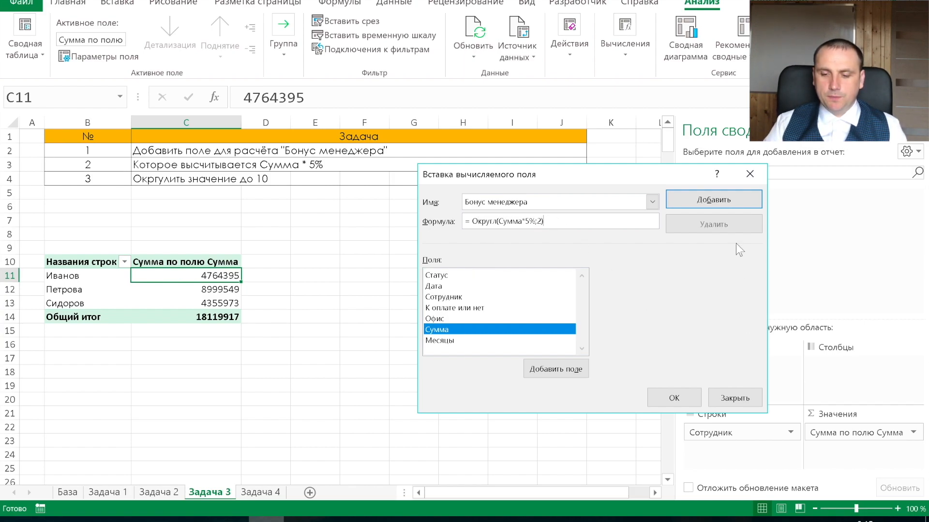
left_click(721, 197)
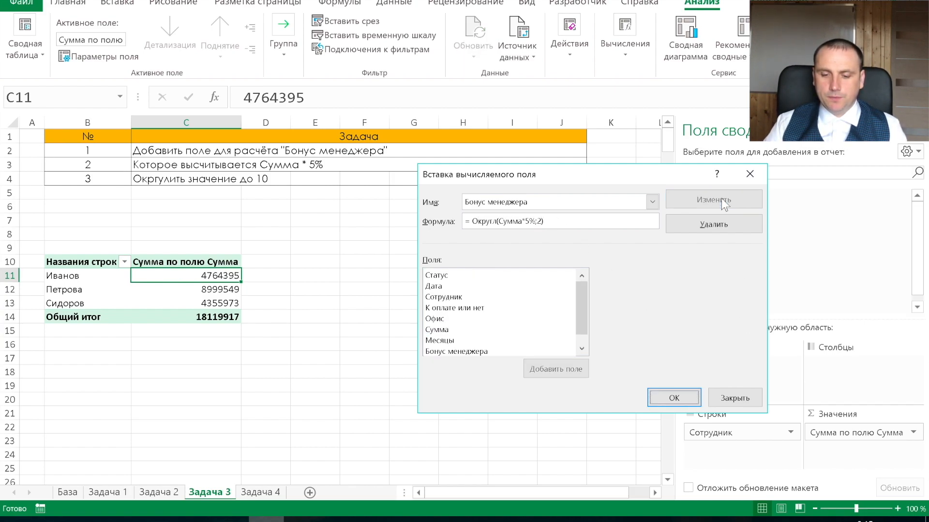
left_click(674, 398)
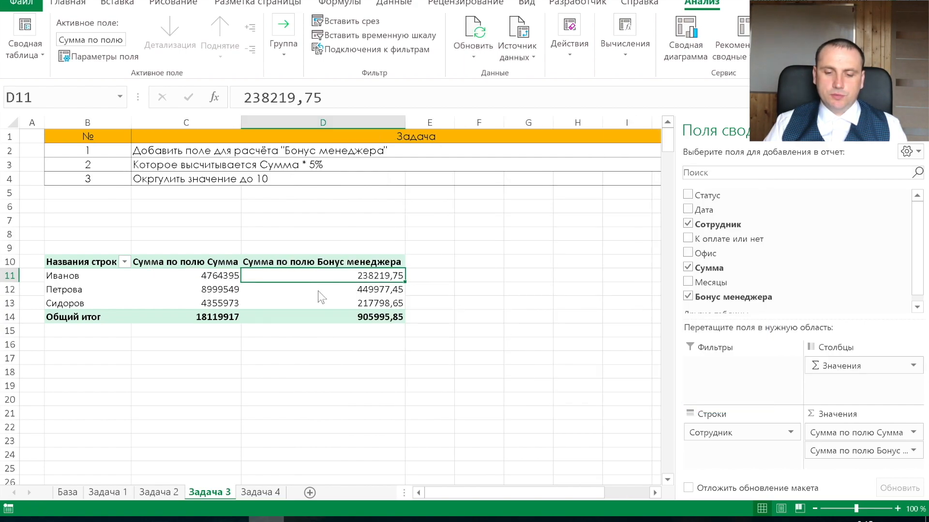
Check the bonus values and the stored formula of the Бонус менеджера calculated field, leaving it unedited
mouse_move(385, 275)
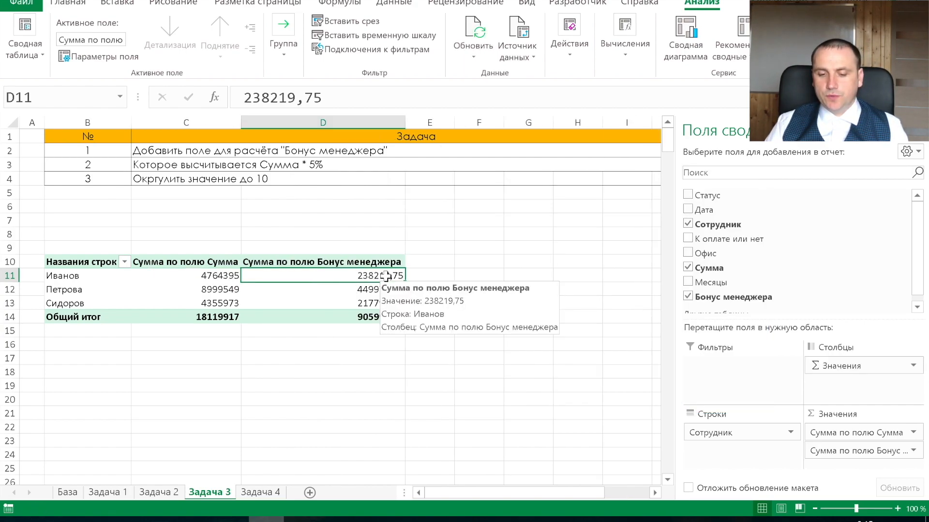
left_click(354, 256)
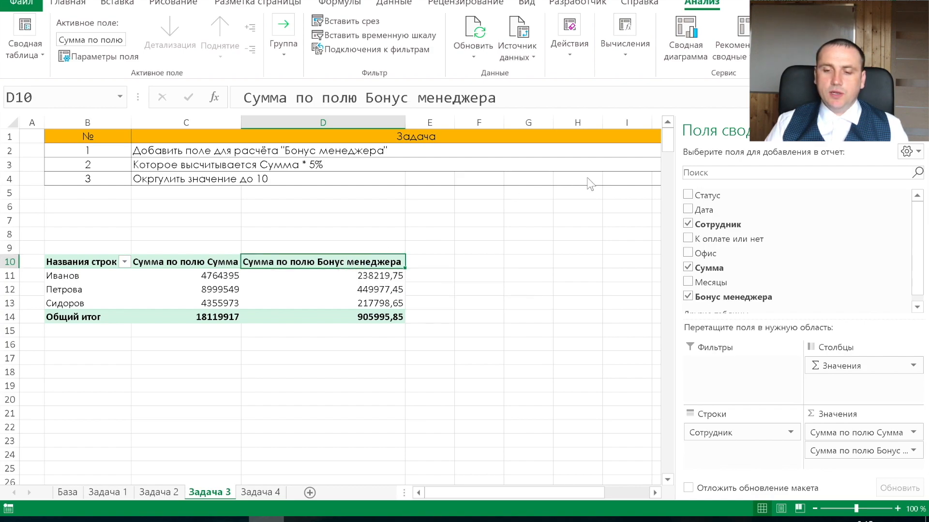
left_click(631, 54)
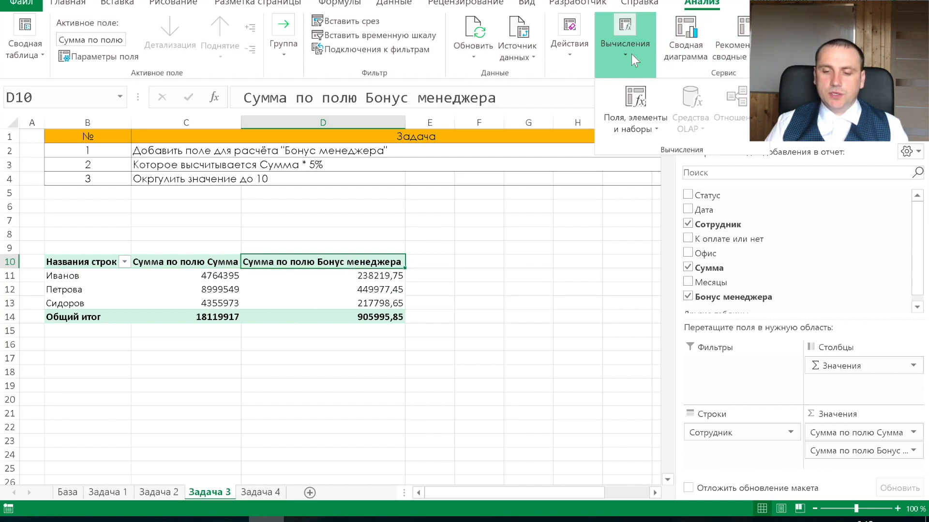
left_click(661, 123)
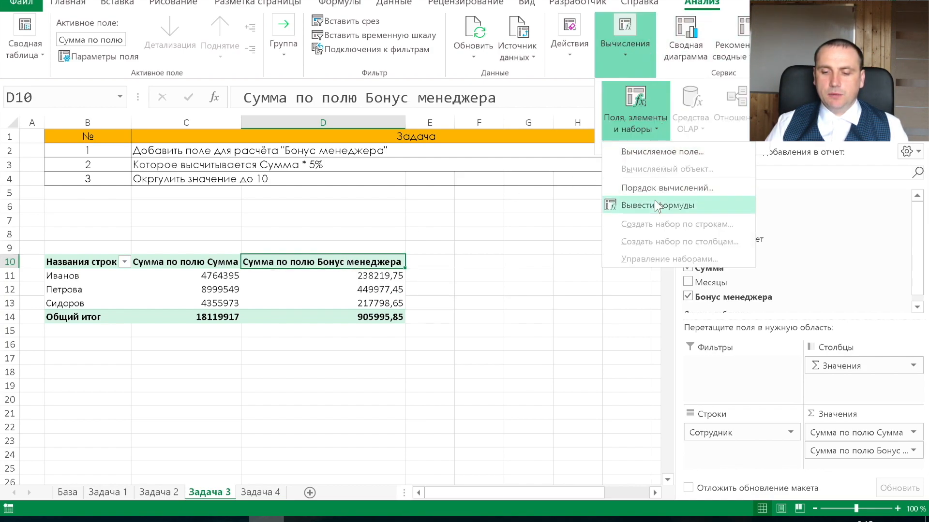
left_click(663, 151)
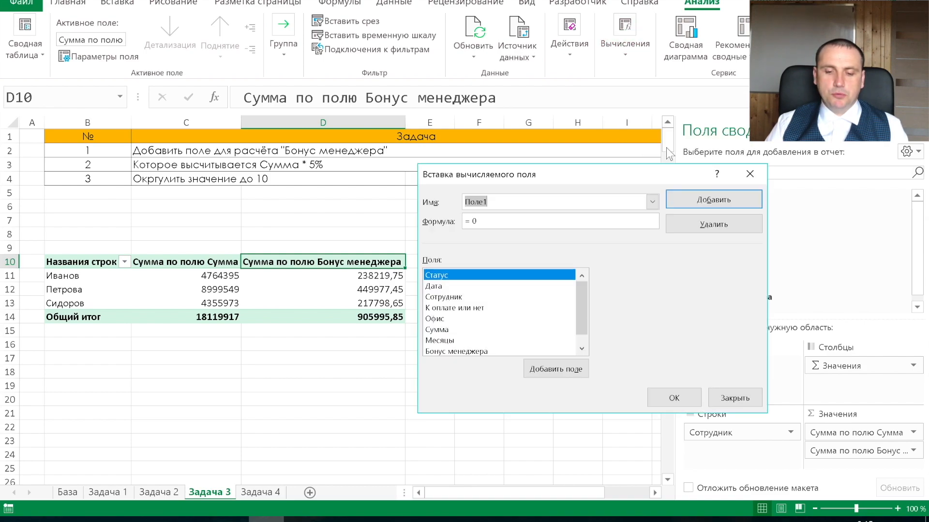
left_click(651, 202)
left_click(591, 216)
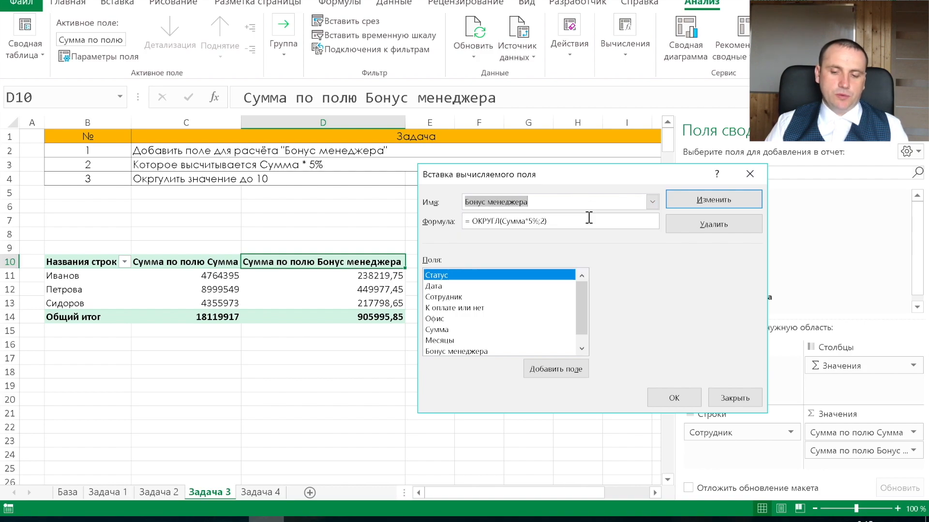
left_click(735, 394)
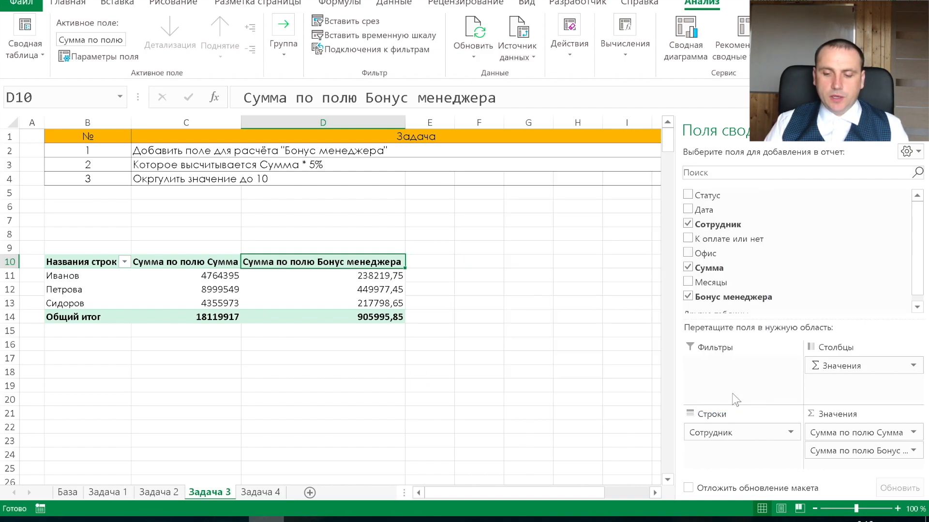
Take Сумма and Сотрудник out of the pivot table and break Бонус менеджера down by Месяцы instead
left_click(688, 267)
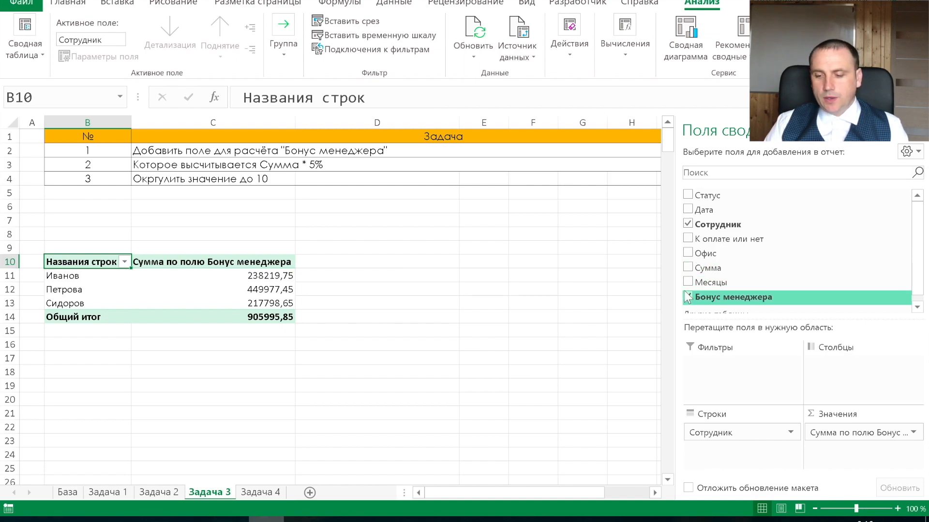
left_click(687, 297)
left_click(686, 281)
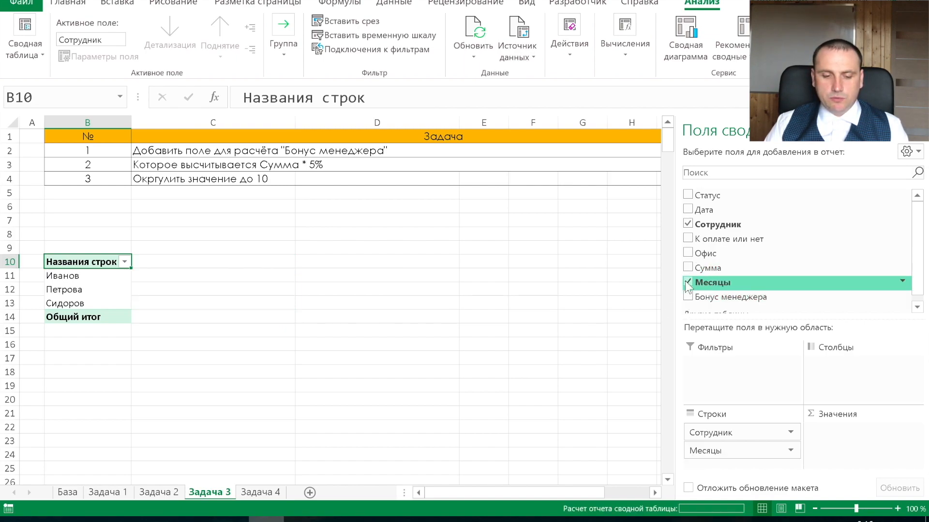
left_click(687, 297)
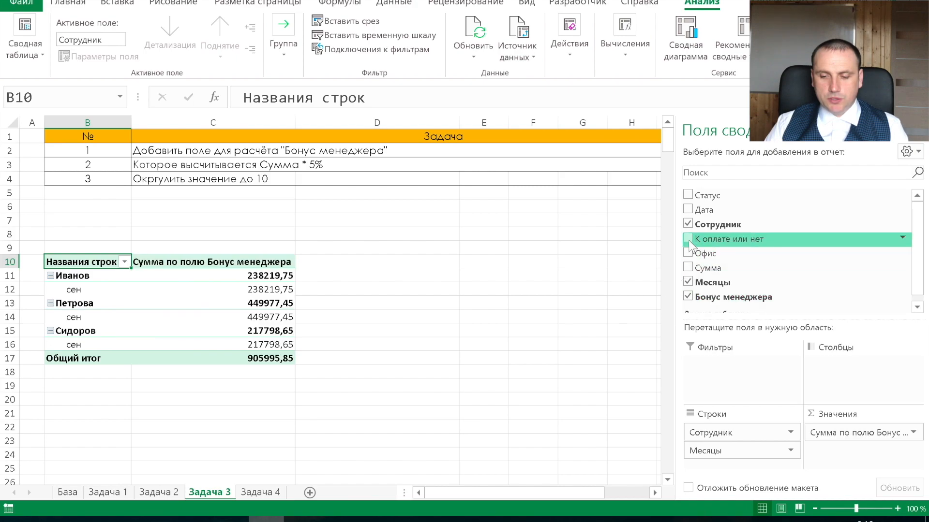
left_click(688, 224)
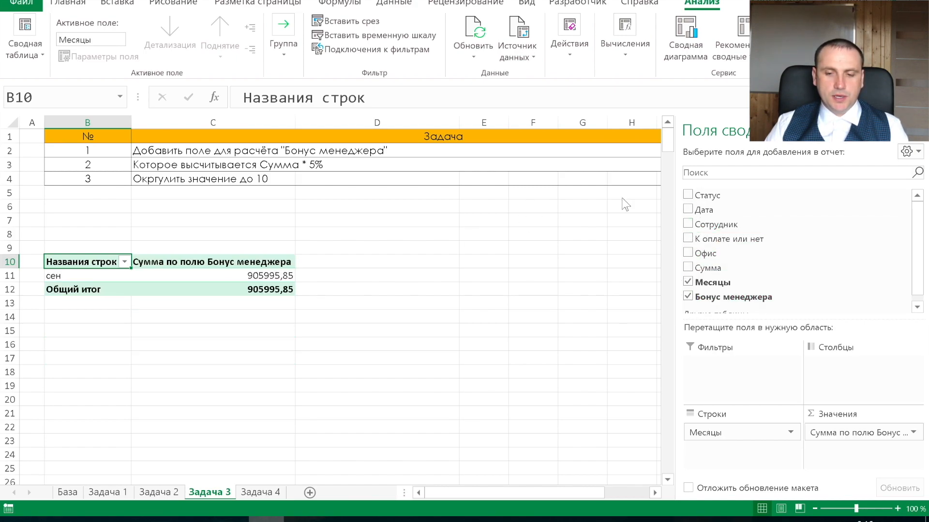
Clear the remaining Бонус менеджера and Месяцы fields from the pivot table and delete the Бонус менеджера calculated field
left_click(686, 296)
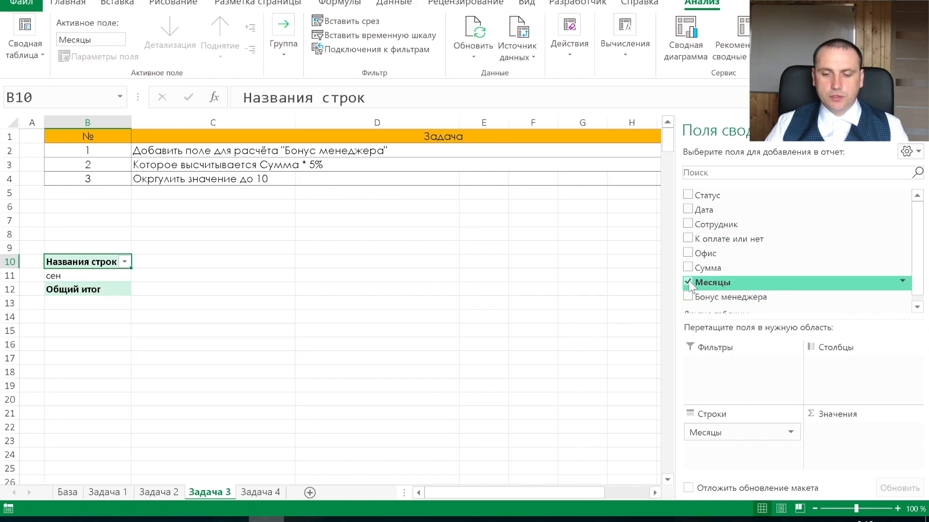
left_click(687, 282)
left_click(625, 39)
left_click(638, 115)
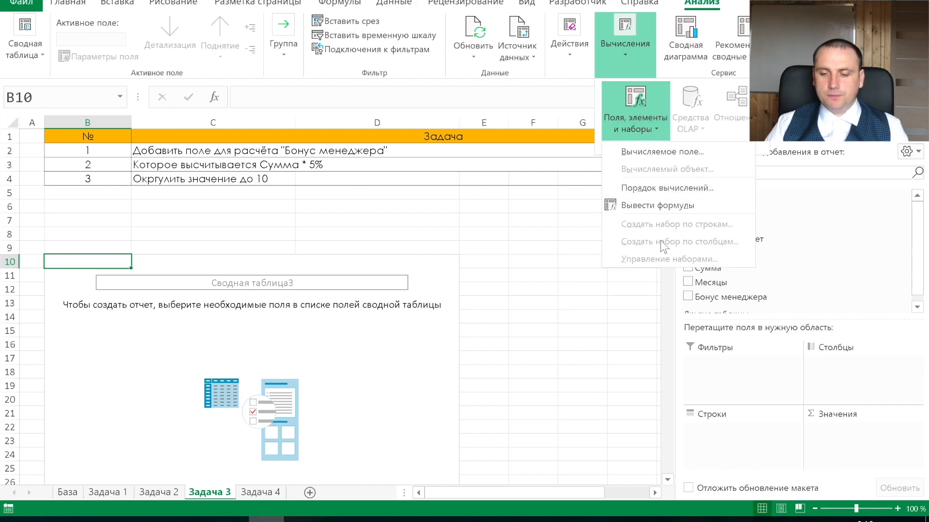
left_click(664, 151)
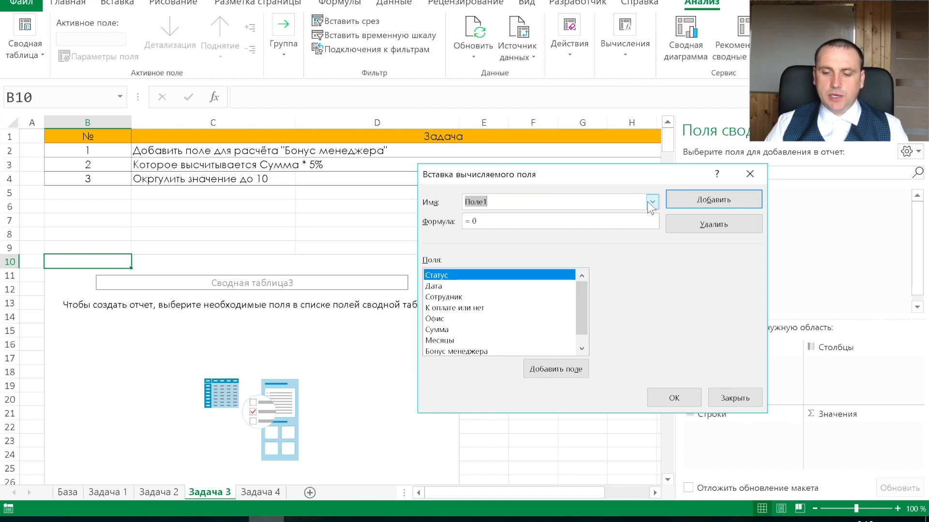
left_click(650, 206)
left_click(612, 218)
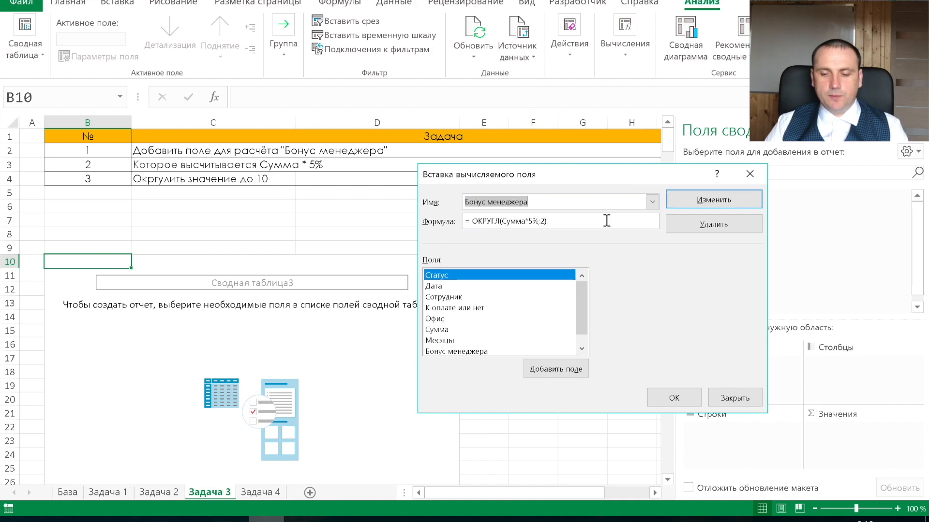
left_click(711, 235)
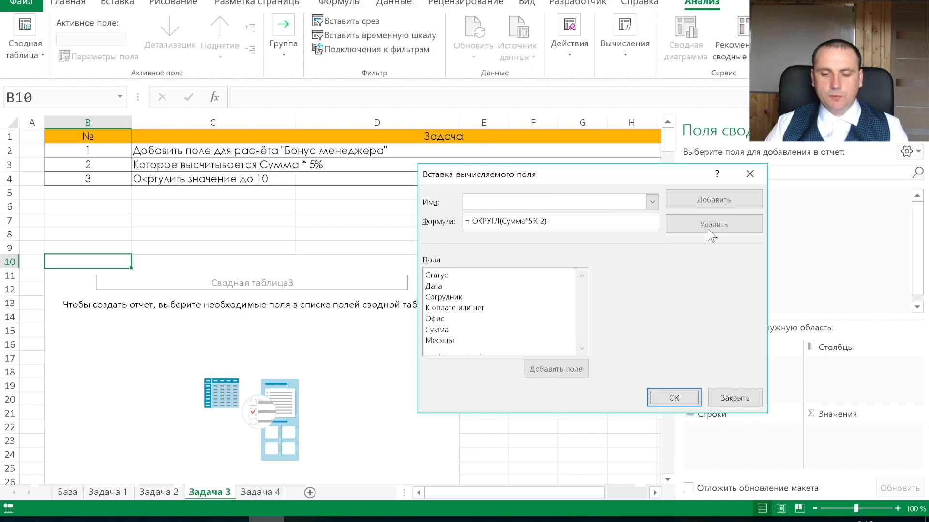
left_click(659, 402)
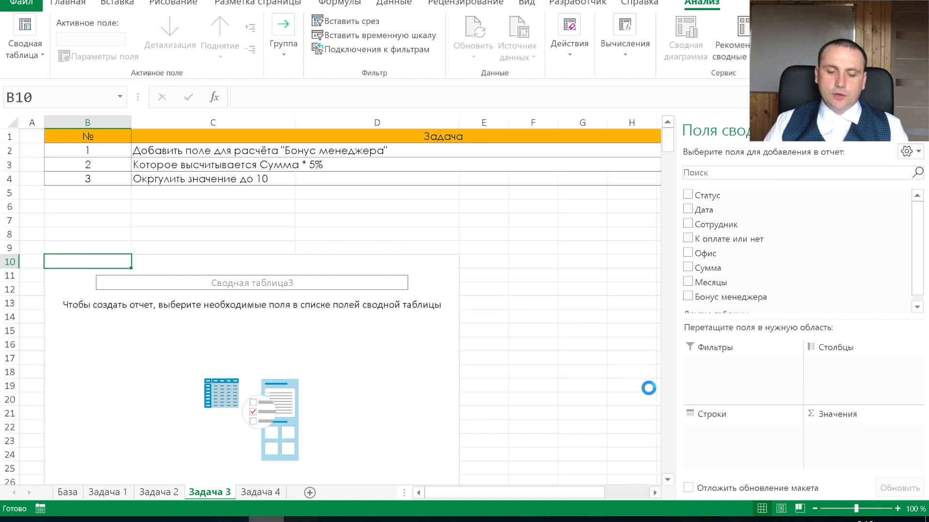
Create a pivot table at cell C9 of the Задача 4 sheet, using the named range база as its source
left_click(264, 492)
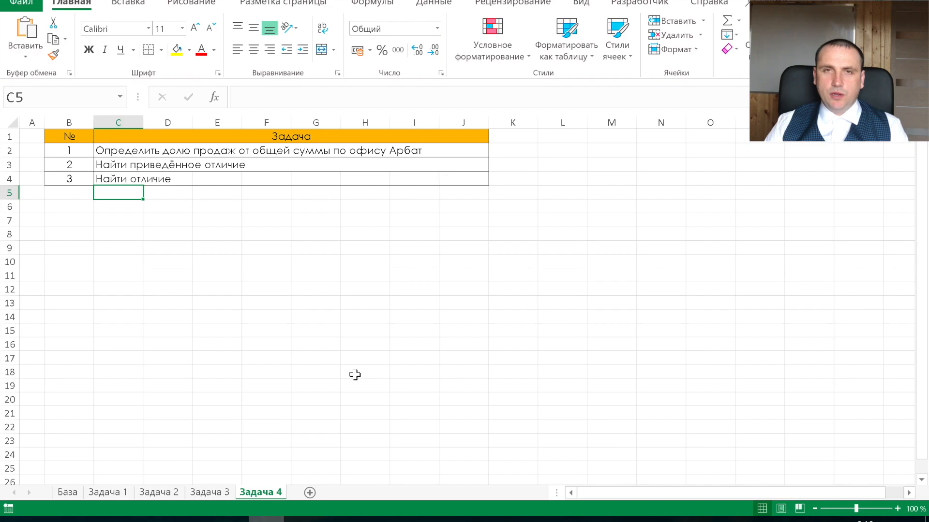
left_click(307, 150)
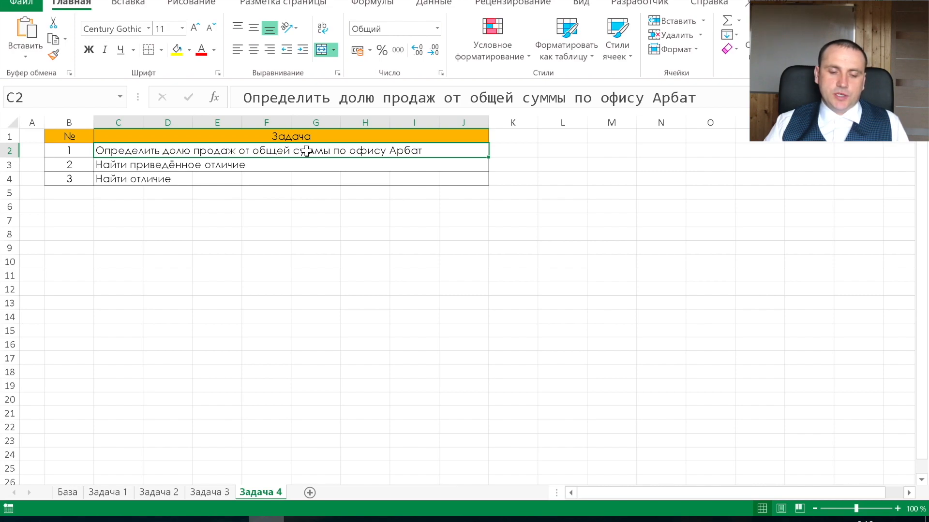
left_click(120, 245)
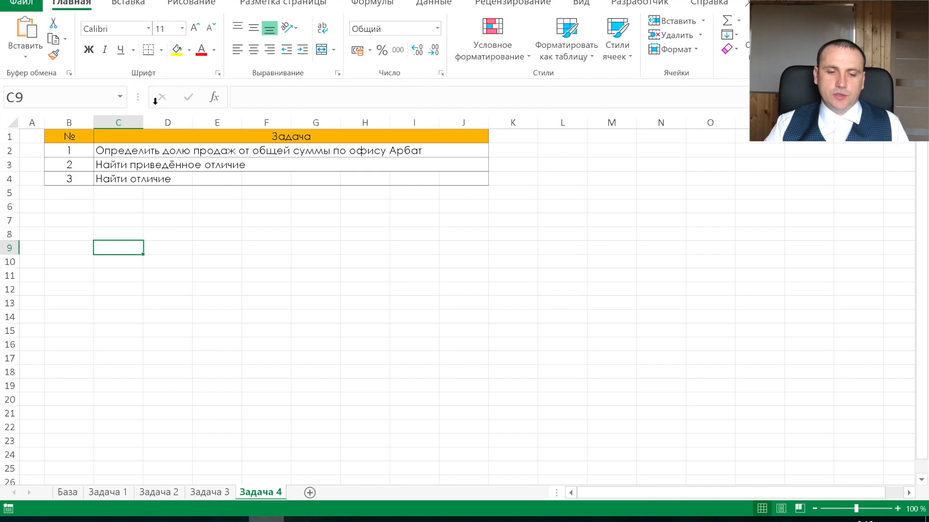
left_click(129, 4)
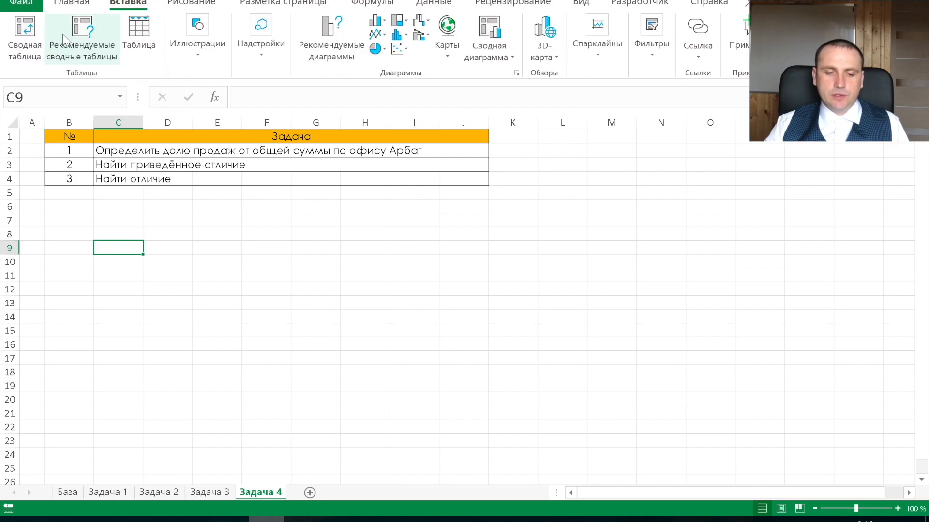
left_click(24, 35)
key("F3")
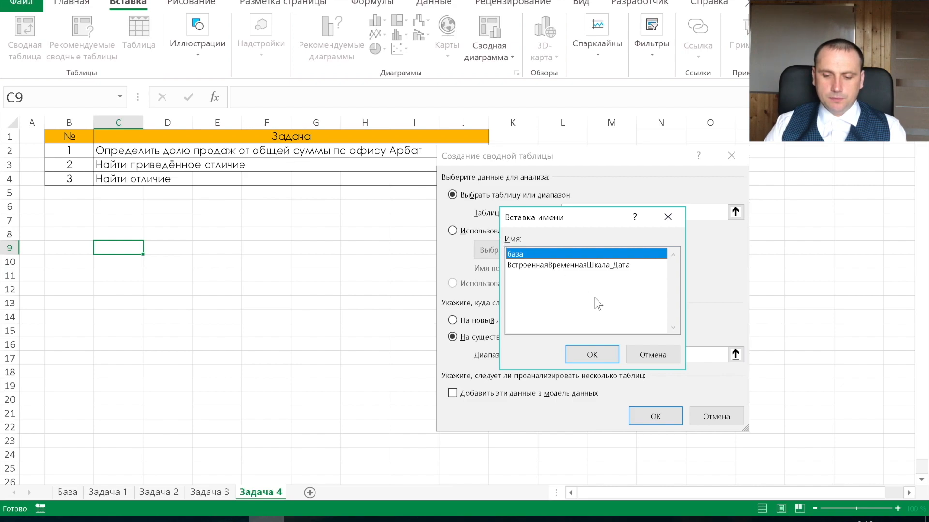
left_click(587, 352)
left_click(639, 416)
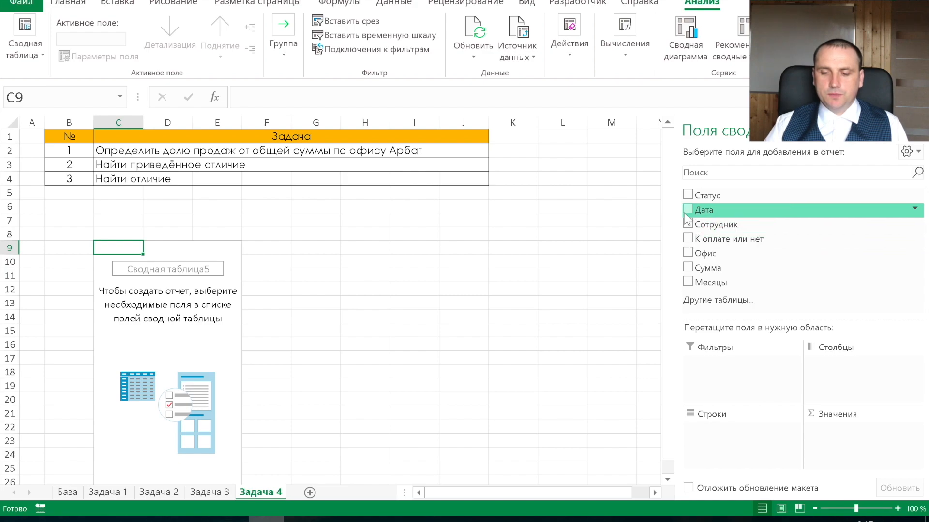
Add the Офис field to the rows and the Сумма field to the values of the Задача 4 pivot table
left_click(687, 253)
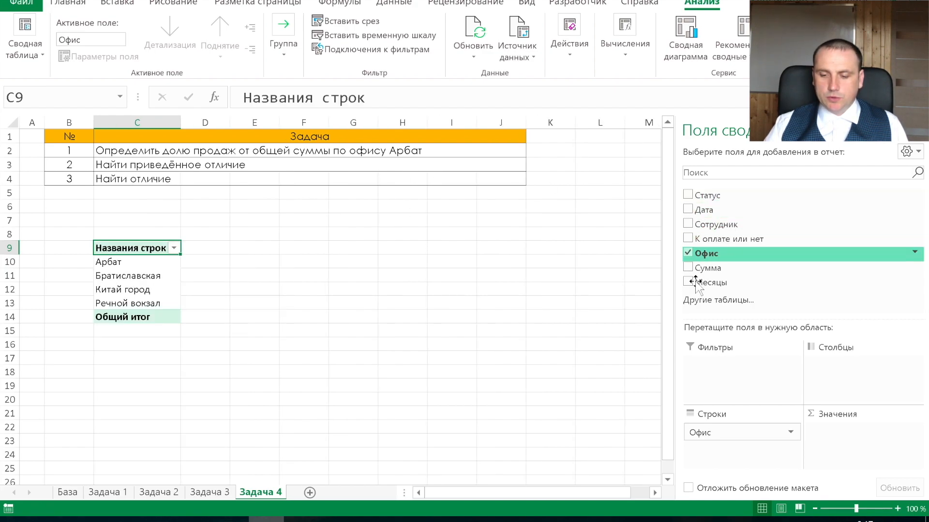
left_click(687, 268)
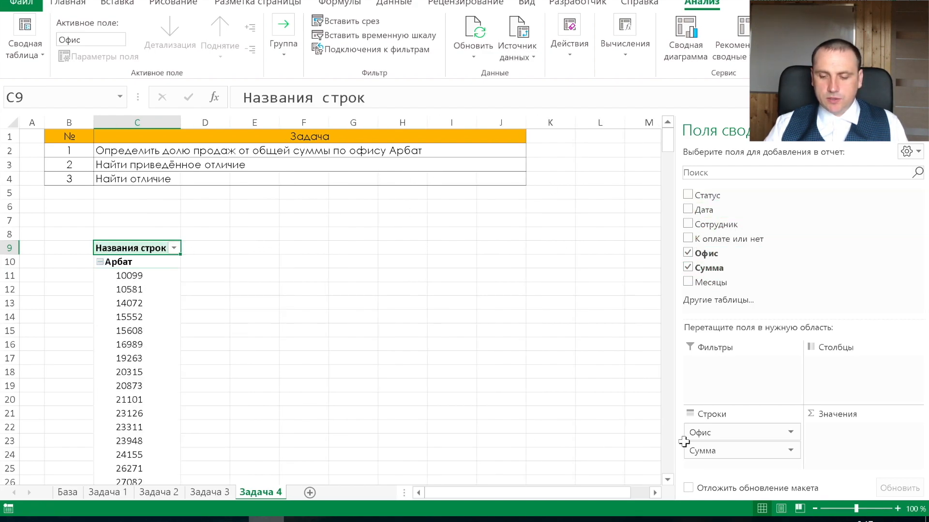
left_click_drag(699, 450, 865, 458)
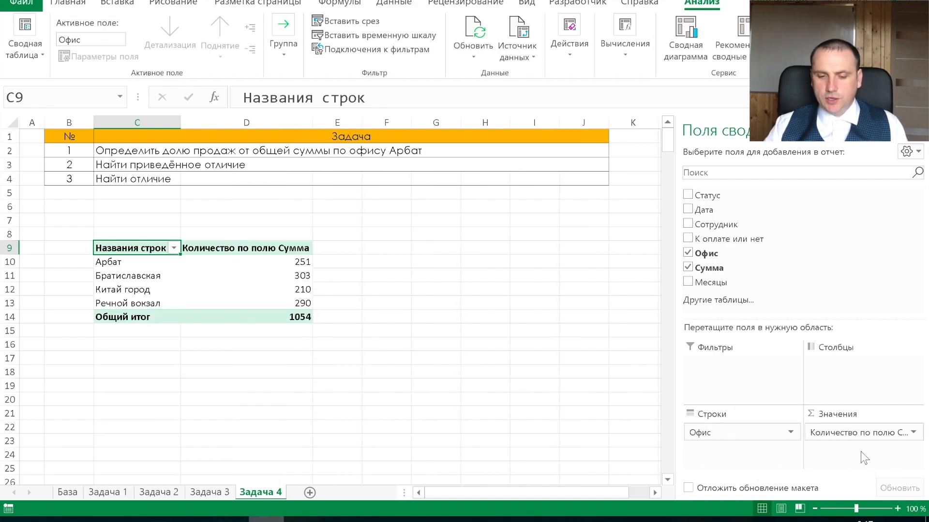
Summarize the Сумма field by Сумма instead of Количество in the Задача 4 pivot table
left_click(290, 262)
right_click(285, 262)
mouse_move(369, 385)
mouse_move(440, 379)
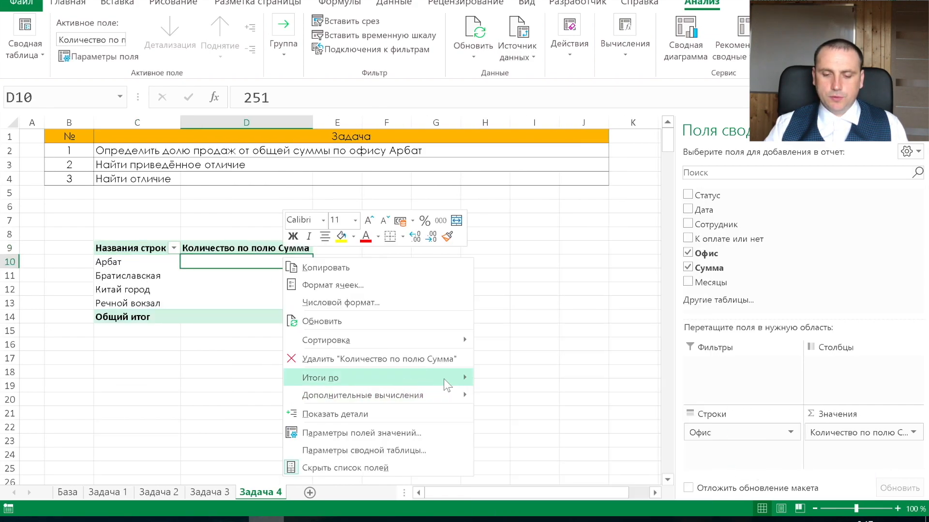
left_click(503, 379)
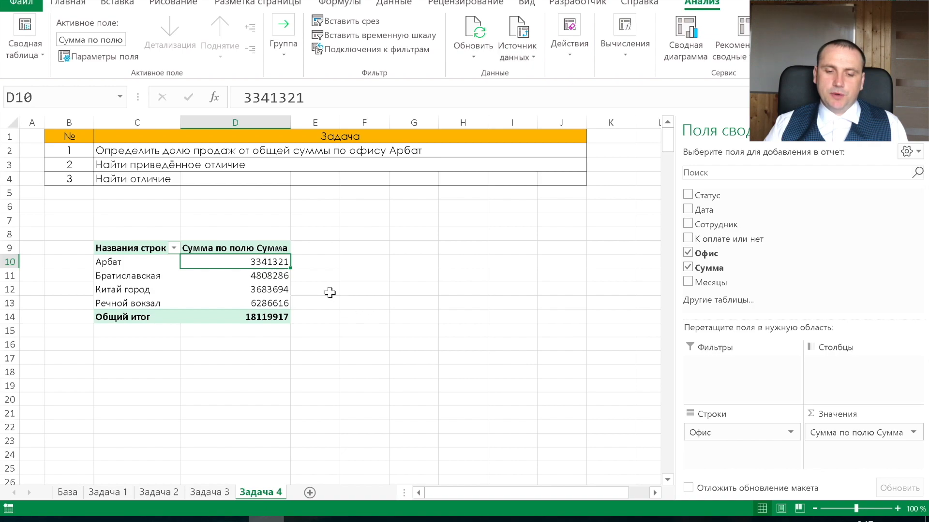
Show the pivot table's Сумма values as a percentage of the grand total (% от общей суммы)
right_click(259, 264)
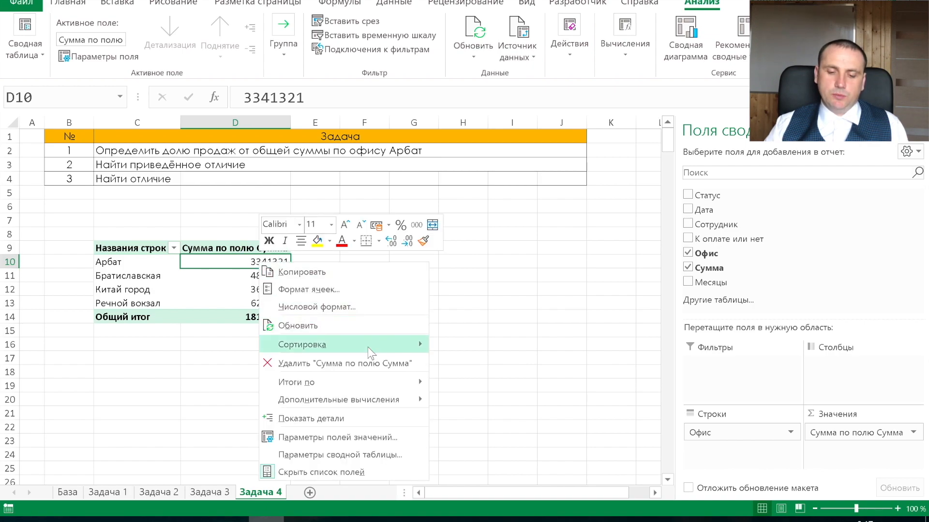
mouse_move(367, 400)
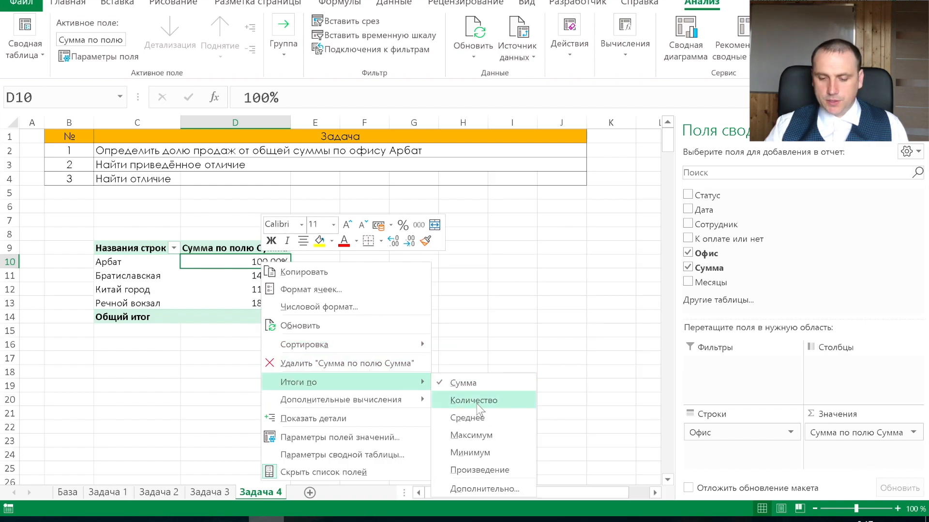
mouse_move(411, 400)
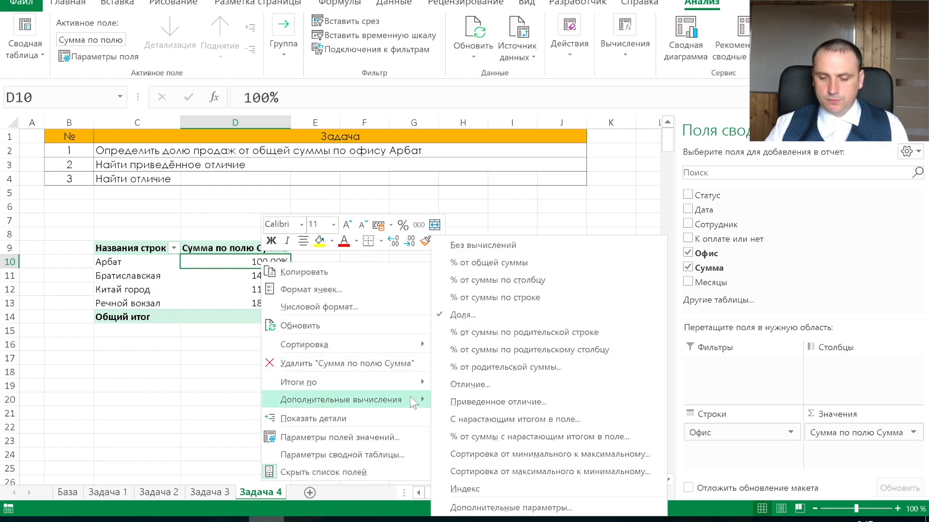
left_click(494, 263)
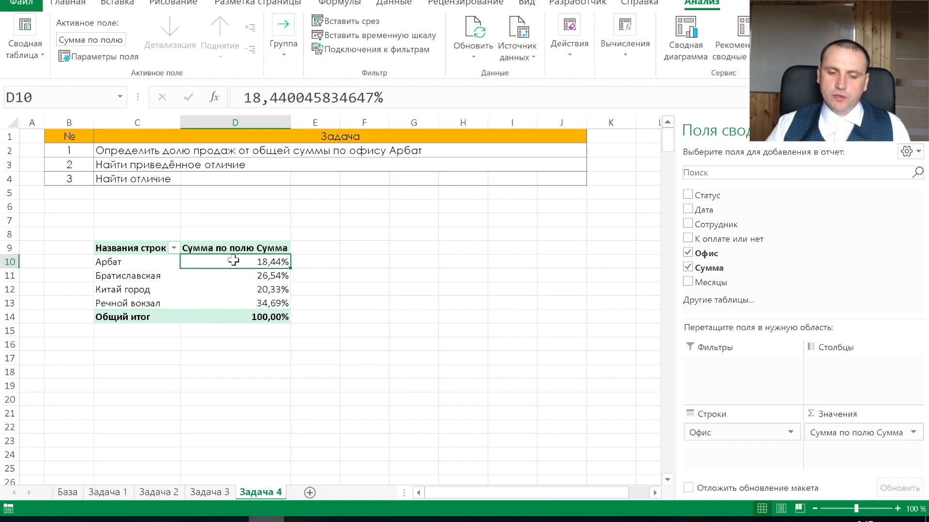
Show the Сумма values as Отличие, with base field Офис and base item Арбат
mouse_move(233, 261)
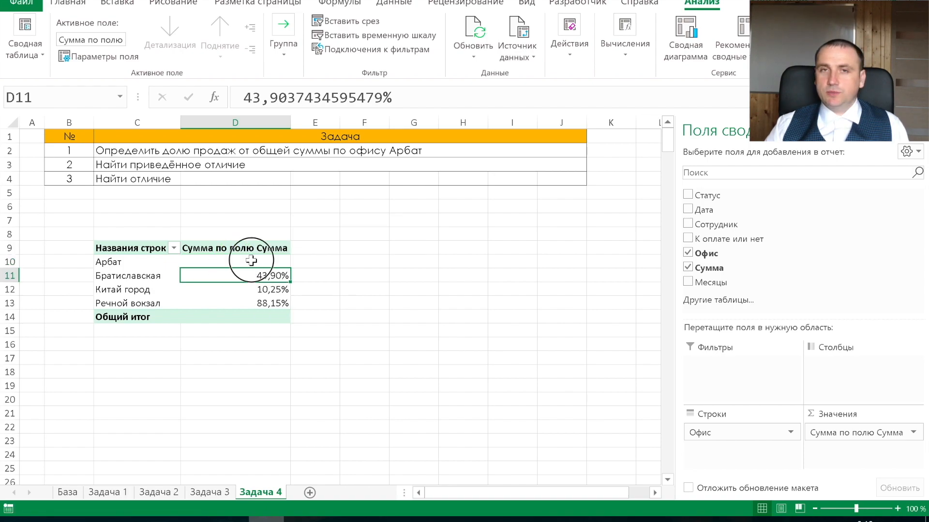
left_click(247, 261)
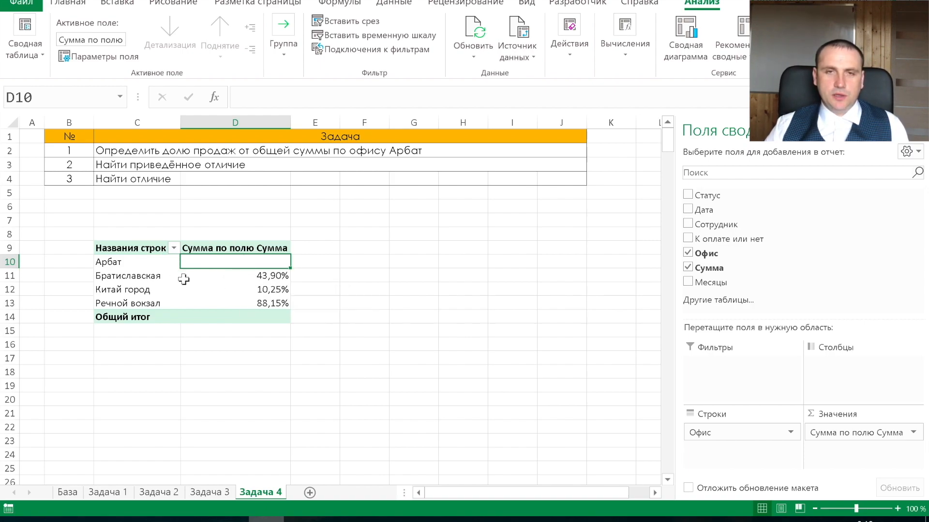
right_click(262, 262)
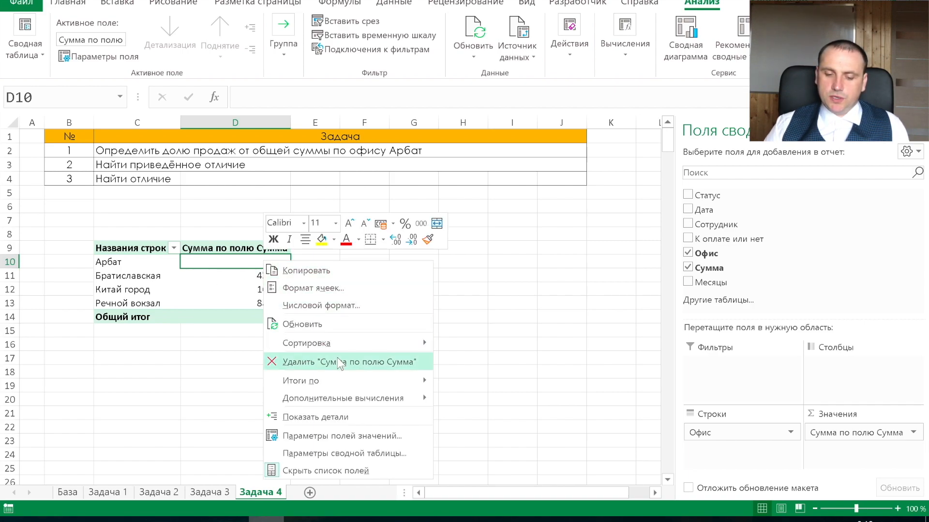
mouse_move(349, 381)
mouse_move(407, 397)
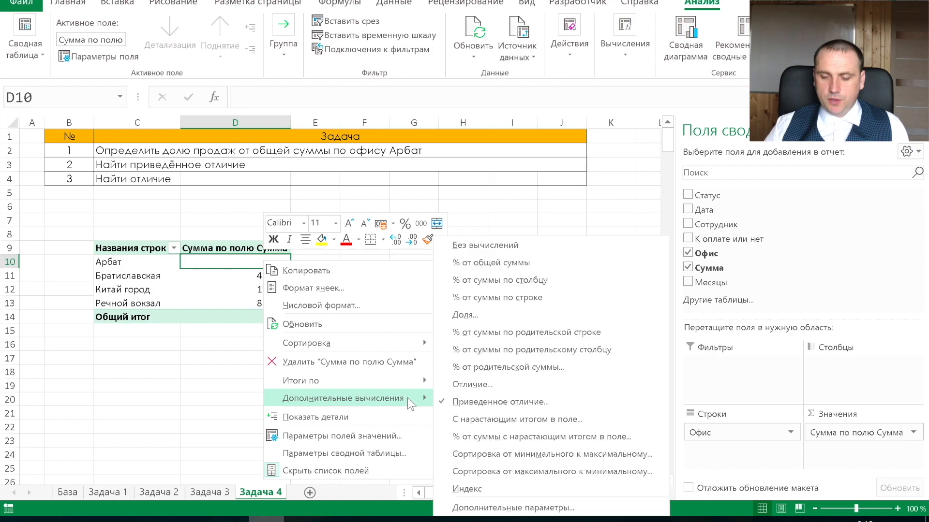
left_click(478, 384)
left_click(626, 346)
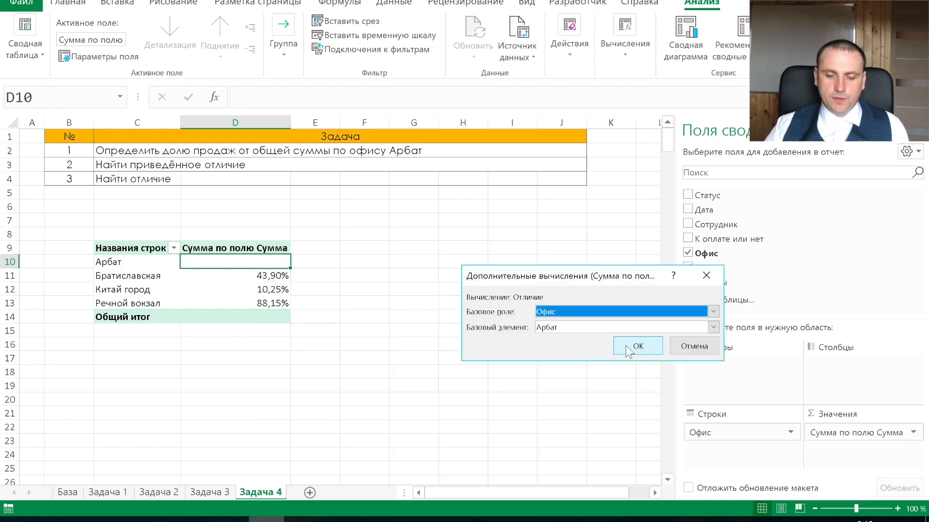
left_click(273, 275)
left_click(394, 275)
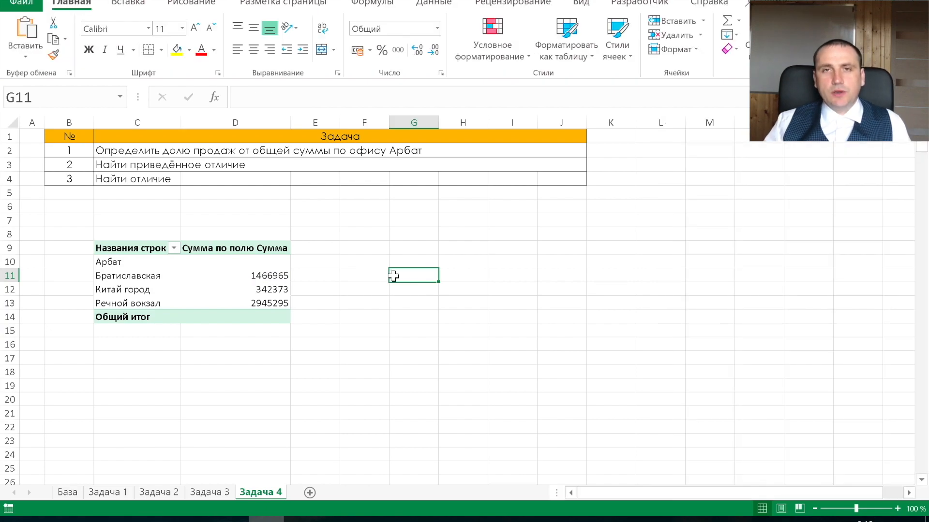